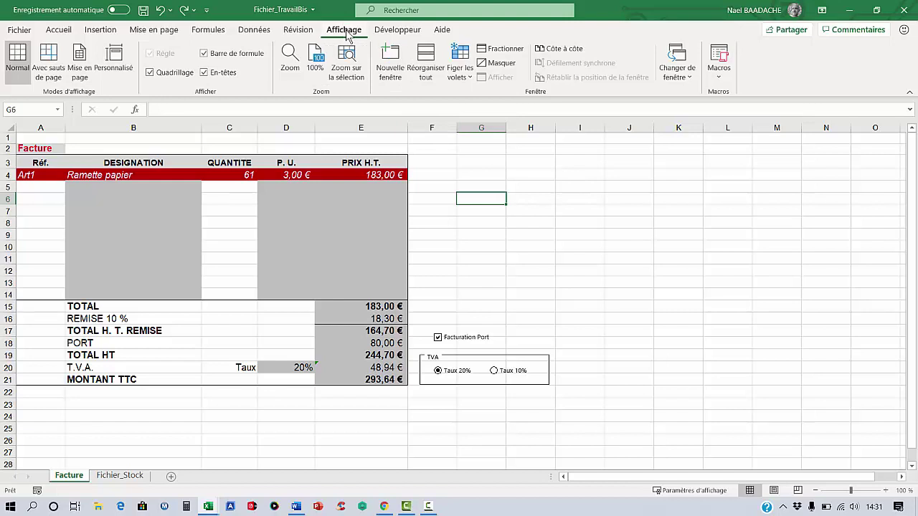
# Hide the Facture sheet gridlines and select B5:B13 to review the designation lookup formulas.
pyautogui.click(150, 73)
pyautogui.click(450, 244)
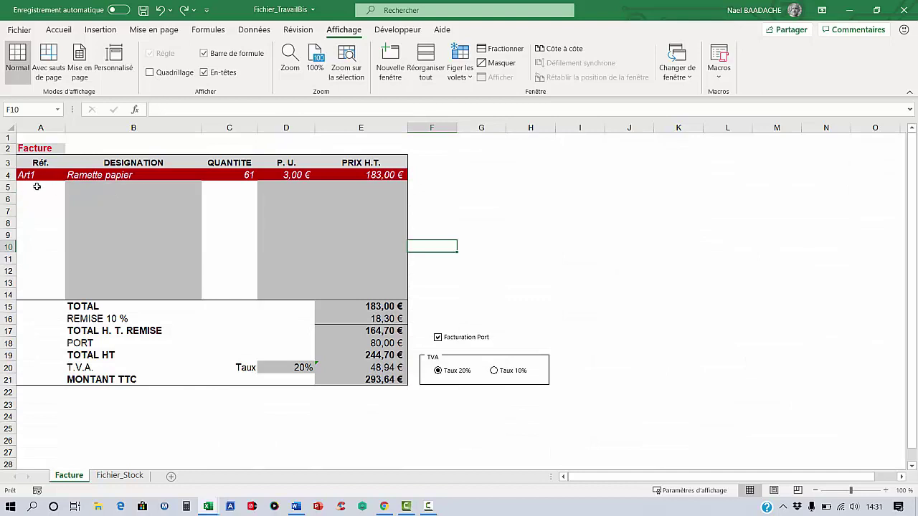
pyautogui.click(132, 188)
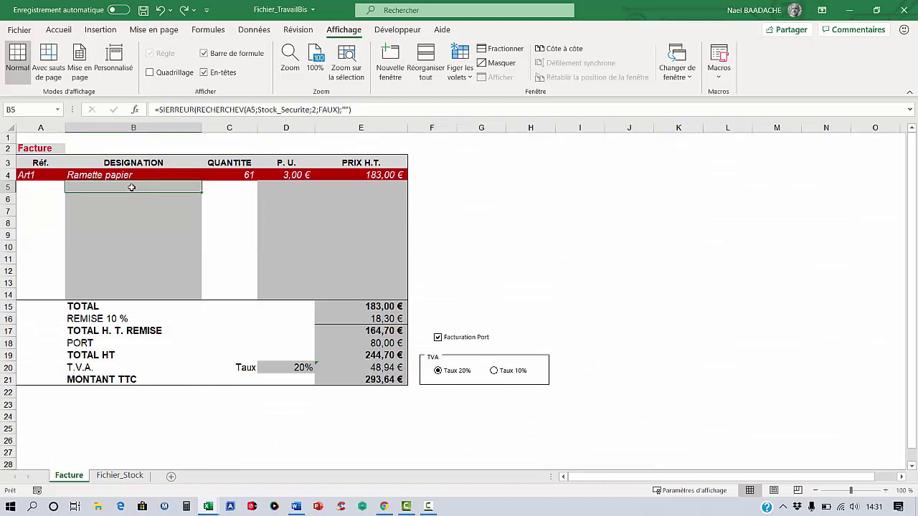
pyautogui.moveTo(132, 187); pyautogui.dragTo(134, 294)
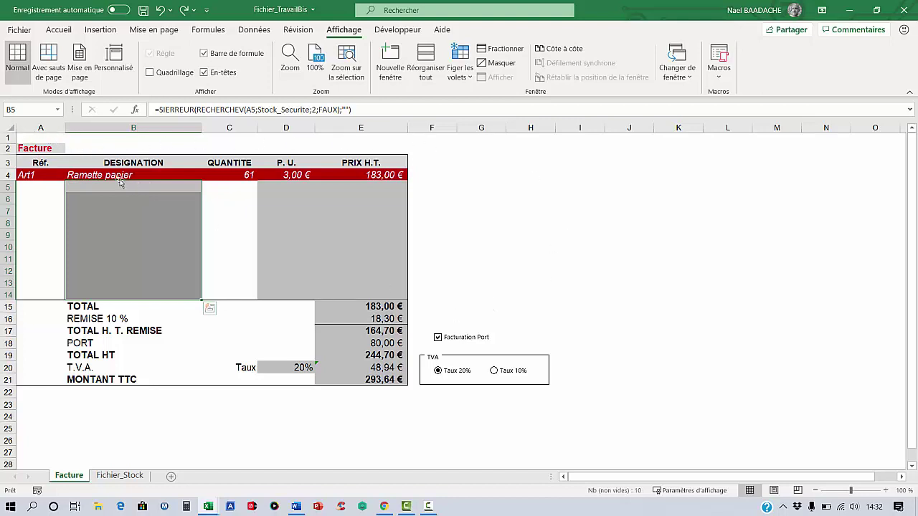
# Select the whole sheet and clear Verrouillée under Format de cellule > Protection.
pyautogui.click(11, 127)
pyautogui.rightClick(49, 146)
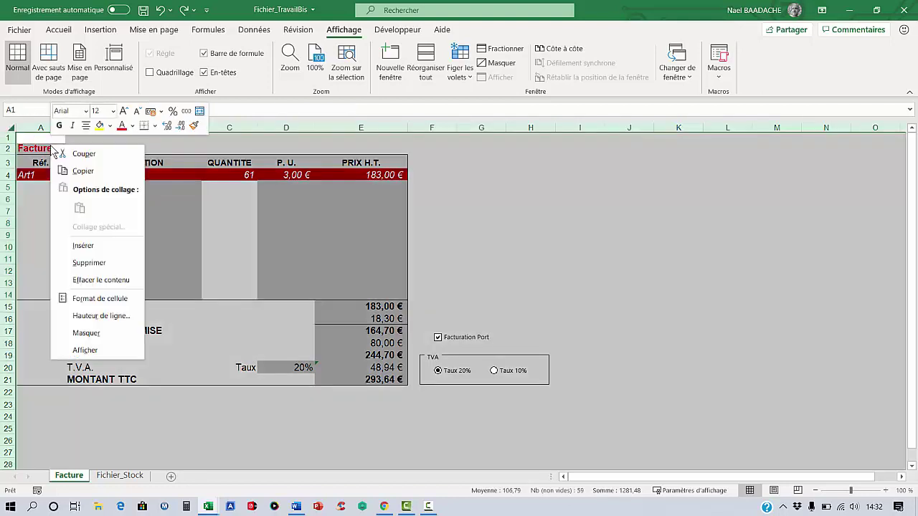
pyautogui.click(89, 305)
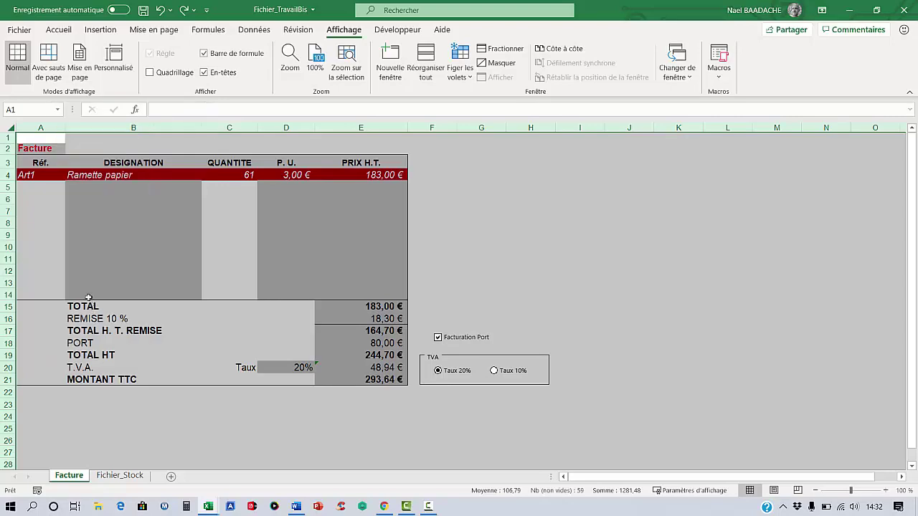
pyautogui.moveTo(229, 149)
pyautogui.mouseDown()
pyautogui.moveTo(430, 170)
pyautogui.moveTo(550, 165)
pyautogui.mouseUp()
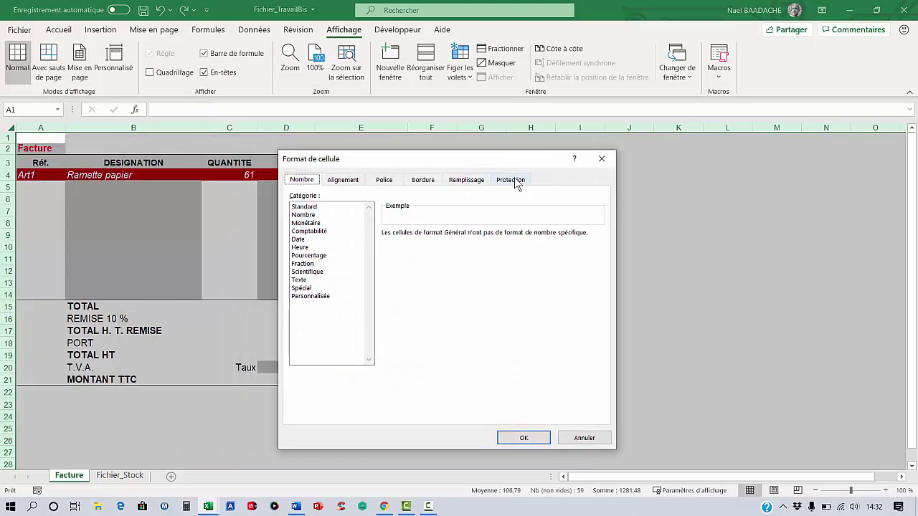
pyautogui.click(513, 182)
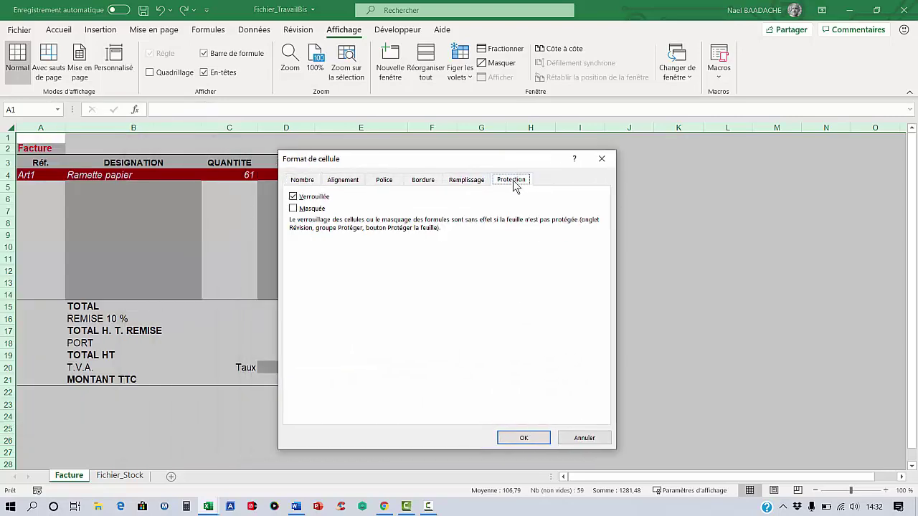
pyautogui.click(293, 197)
pyautogui.click(523, 437)
pyautogui.click(542, 294)
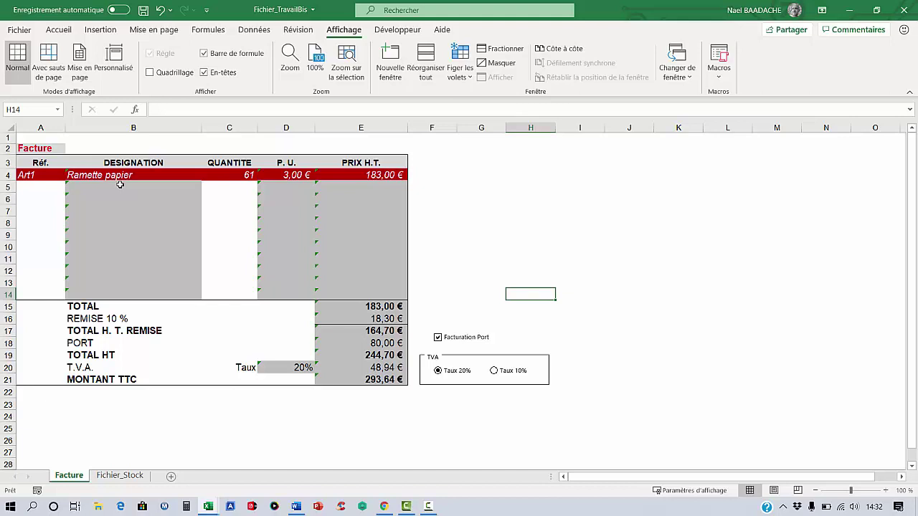
# Select the formula cells B5:B14, D5:D14 and the Taux cell D20.
pyautogui.moveTo(120, 184); pyautogui.dragTo(123, 290)
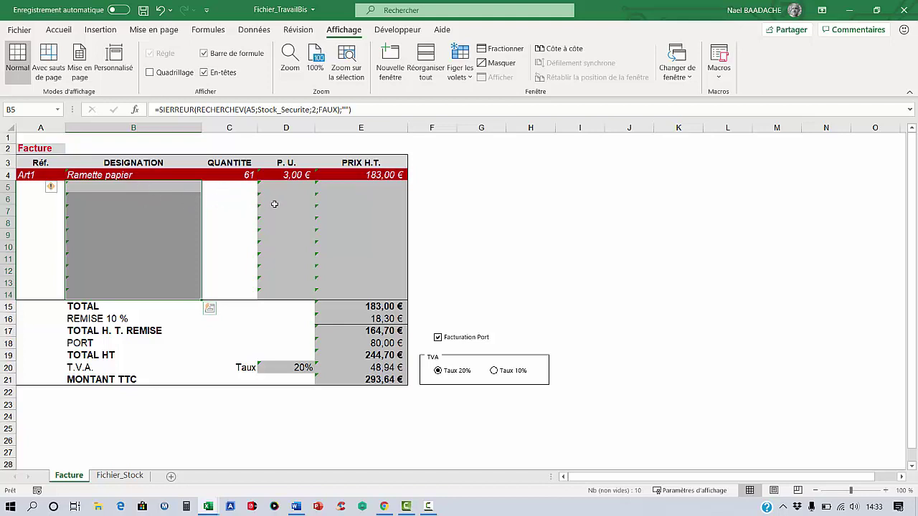
pyautogui.moveTo(289, 186)
pyautogui.mouseDown()
pyautogui.moveTo(294, 296)
pyautogui.moveTo(334, 297)
pyautogui.moveTo(377, 331)
pyautogui.moveTo(378, 375)
pyautogui.mouseUp()
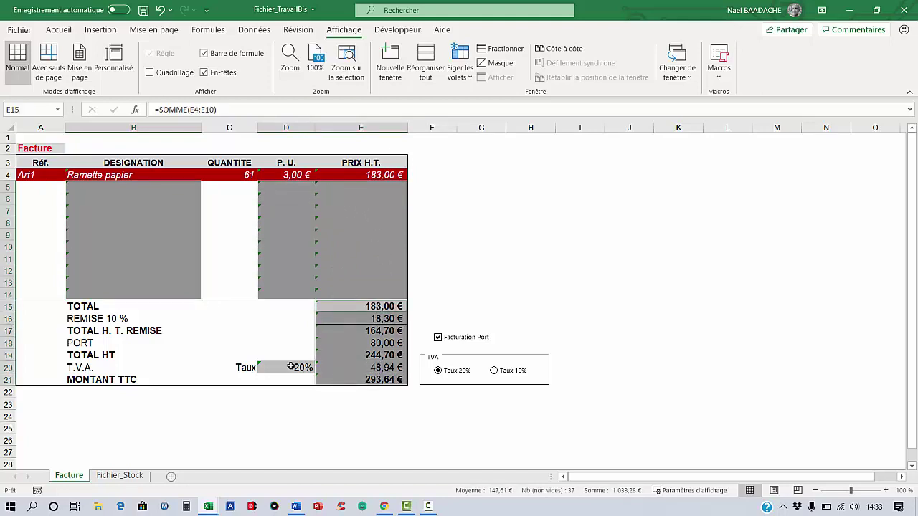
pyautogui.keyDown('ctrl'); pyautogui.click(289, 366); pyautogui.keyUp('ctrl')
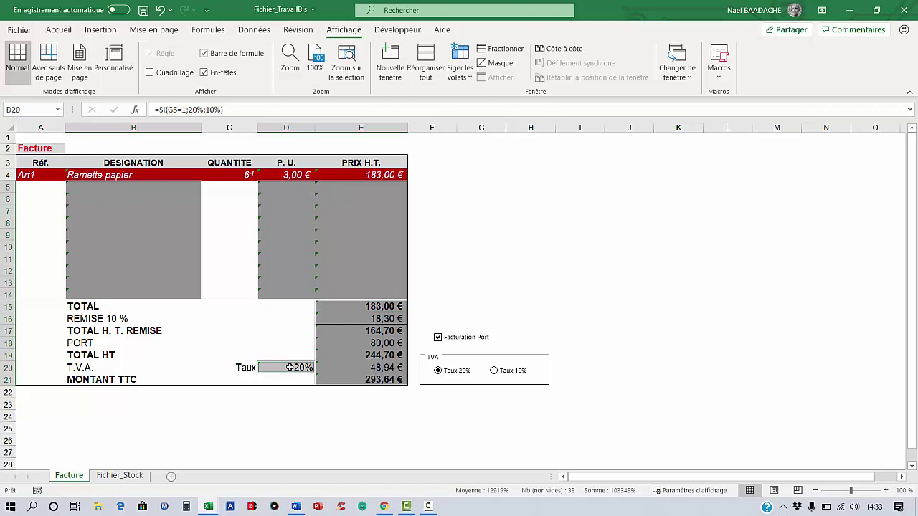
# Set the selected cells to Verrouillée and Masquée in Format de cellule > Protection.
pyautogui.rightClick(289, 367)
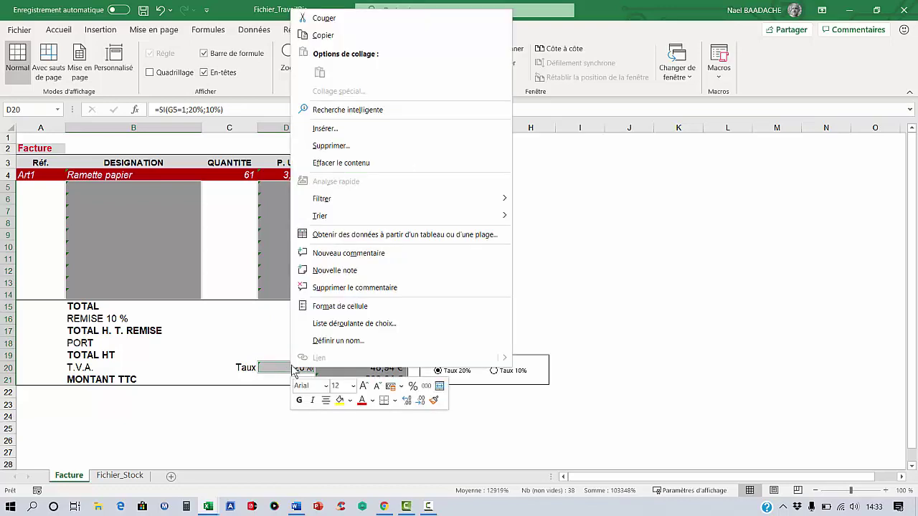
pyautogui.click(330, 304)
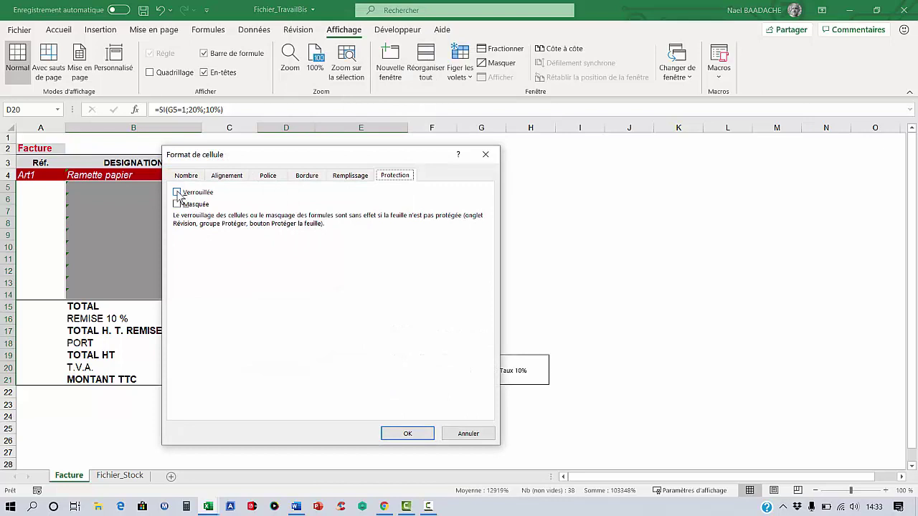
pyautogui.click(177, 193)
pyautogui.click(177, 193)
pyautogui.click(177, 204)
pyautogui.click(176, 204)
pyautogui.click(406, 436)
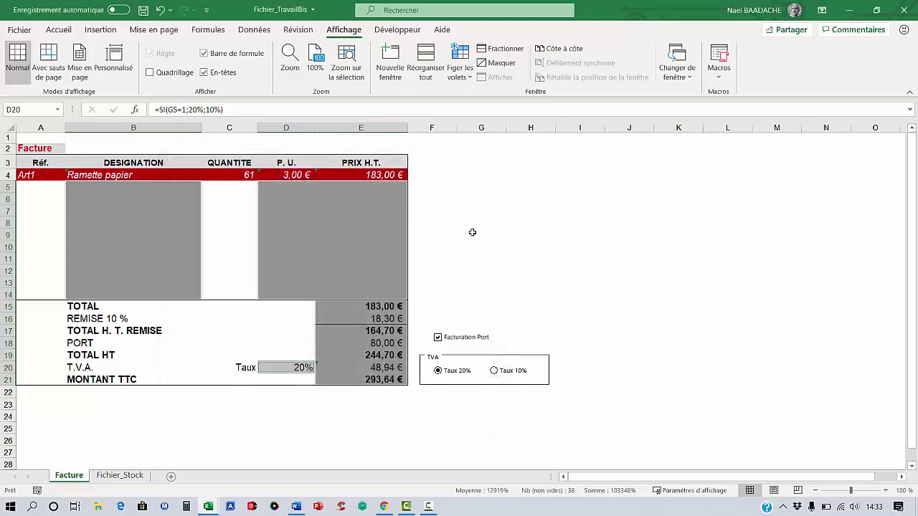
# Protect the Facture sheet from the Révision tab with a confirmed password.
pyautogui.click(471, 232)
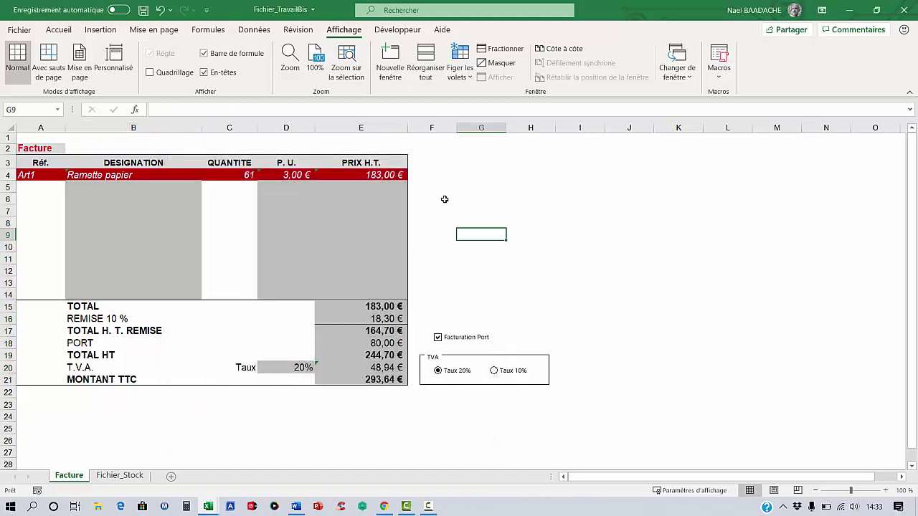
pyautogui.click(298, 32)
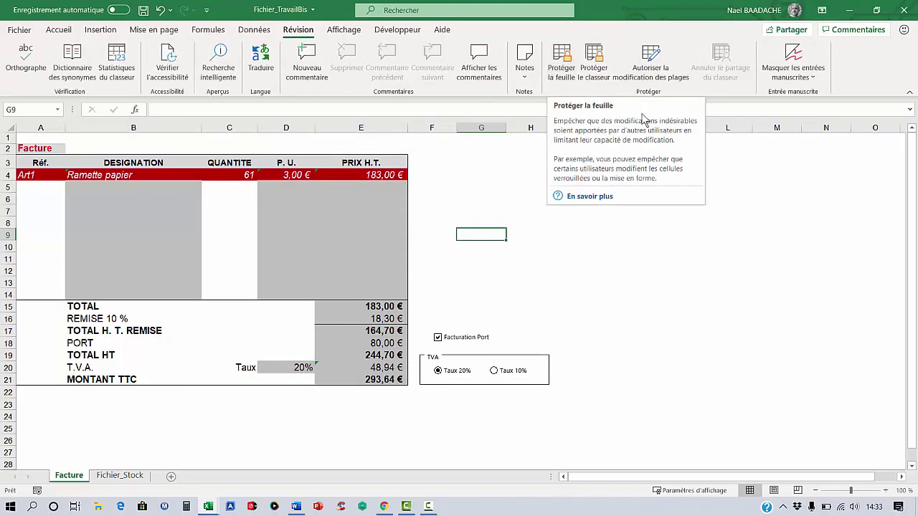
pyautogui.click(564, 60)
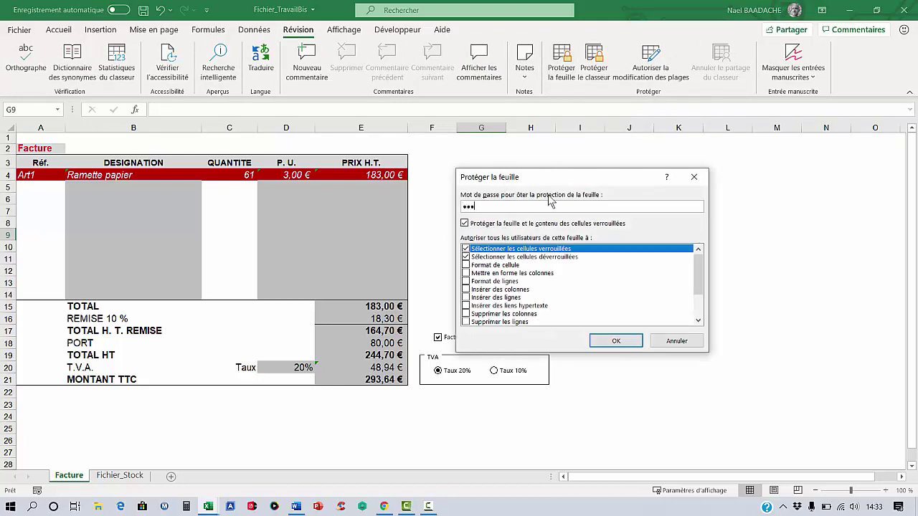
pyautogui.click(615, 340)
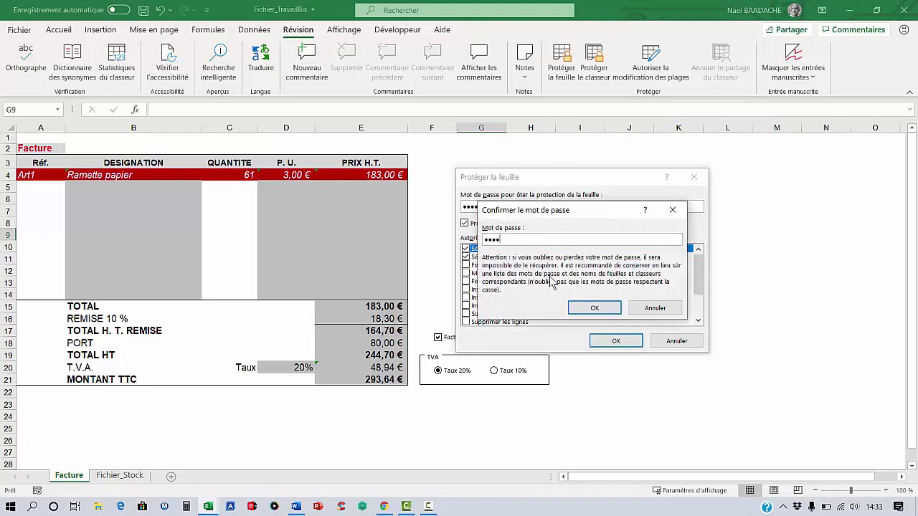
pyautogui.click(595, 309)
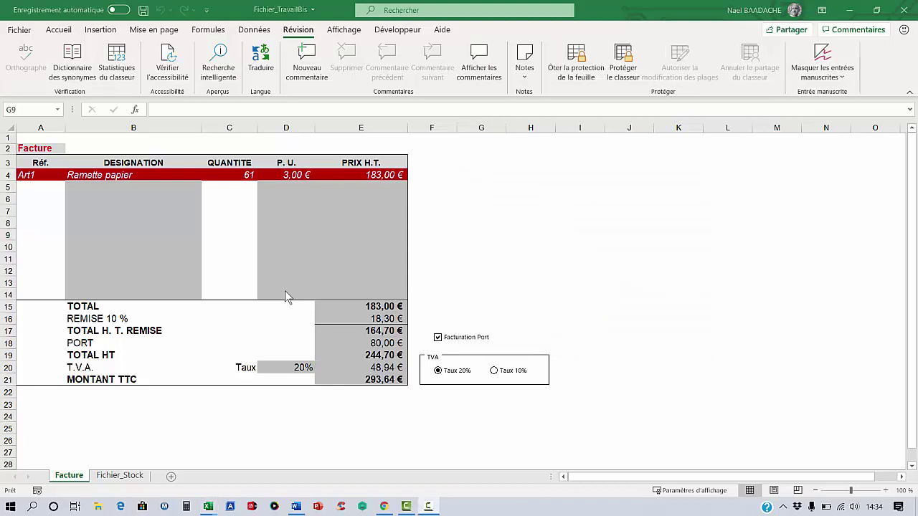
# Test selecting various invoice cells on the protected sheet.
pyautogui.click(148, 187)
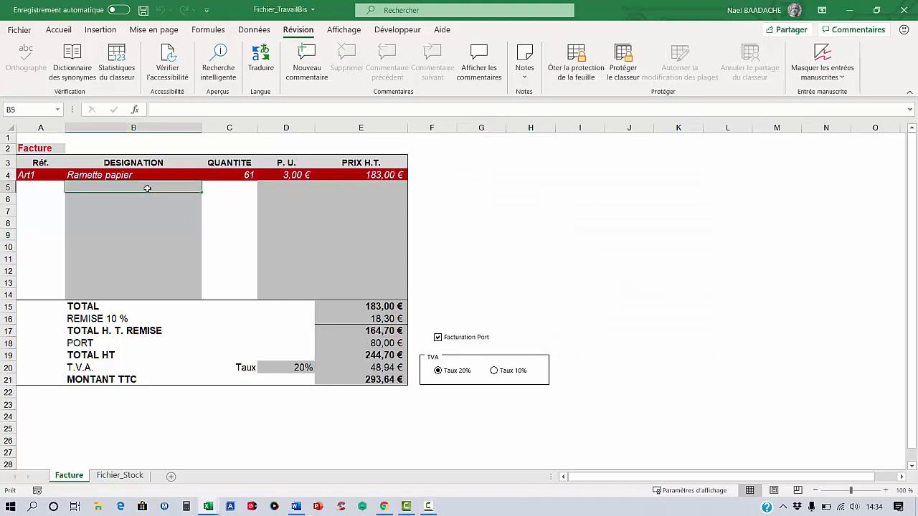
pyautogui.click(134, 210)
pyautogui.click(134, 237)
pyautogui.click(134, 260)
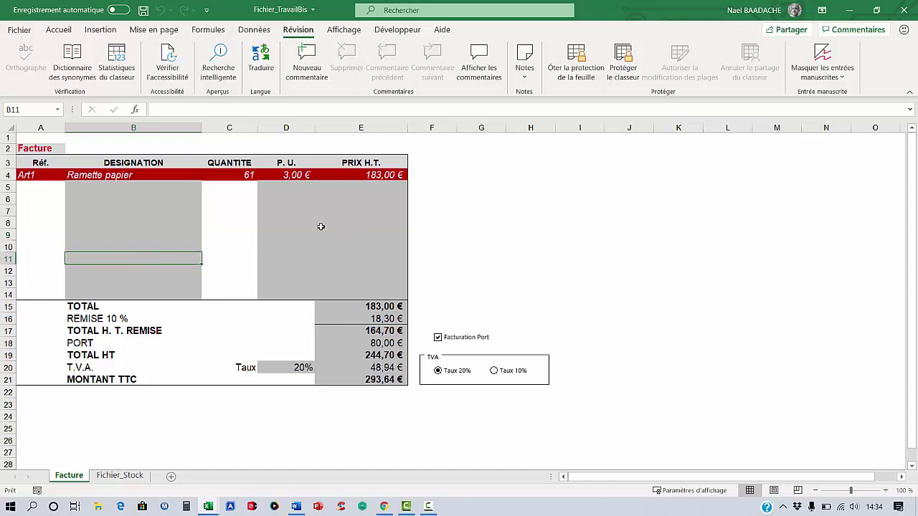
pyautogui.click(292, 191)
pyautogui.click(371, 189)
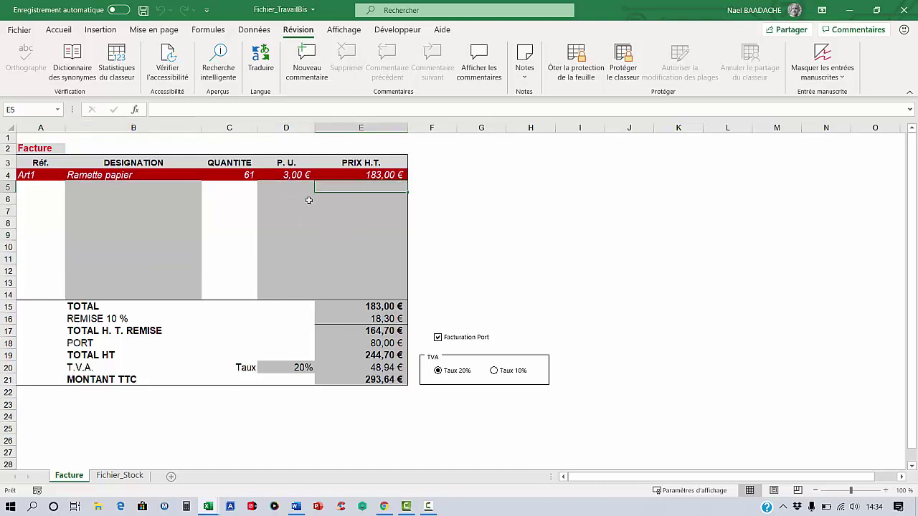
pyautogui.click(335, 229)
# Choose Art1 as the article in A5 and enter quantity 12 in C5.
pyautogui.click(32, 187)
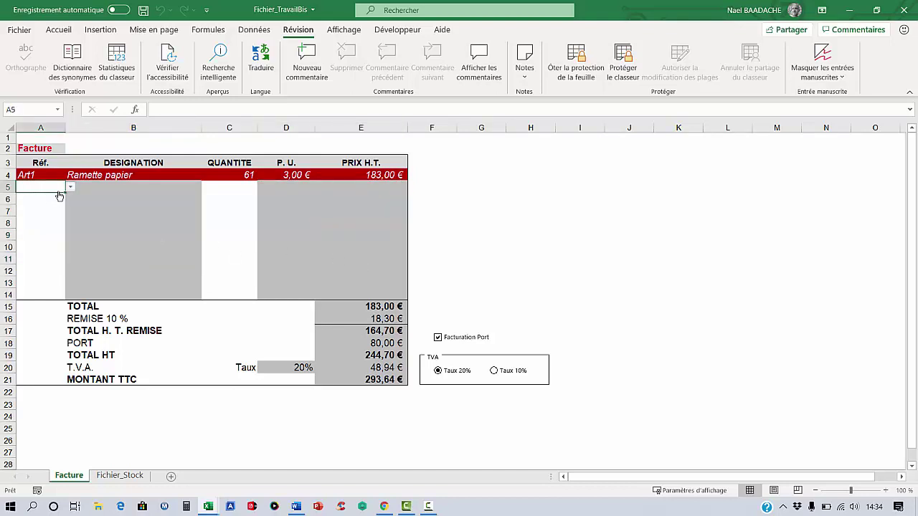
pyautogui.click(71, 187)
pyautogui.click(43, 197)
pyautogui.click(230, 190)
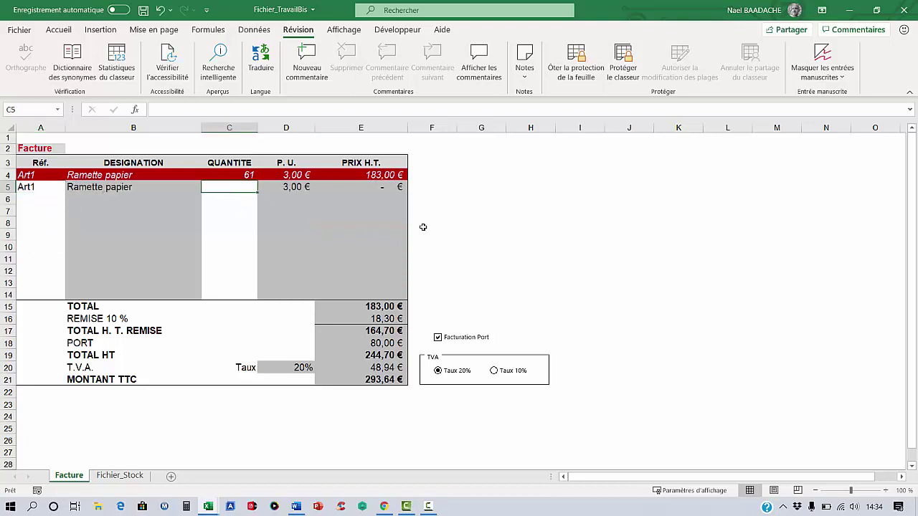
pyautogui.write('12')
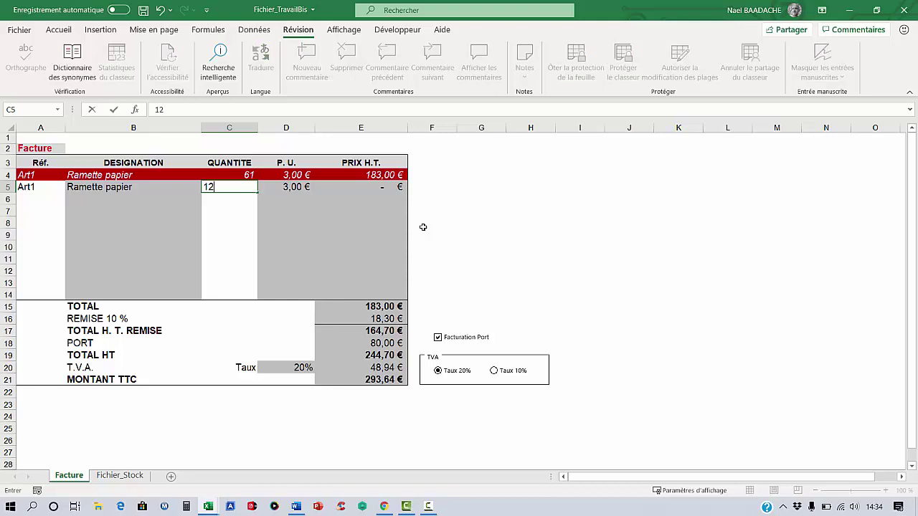
pyautogui.press('Return')
# Try to edit the locked price cell E5 and dismiss the protection warning.
pyautogui.click(387, 188)
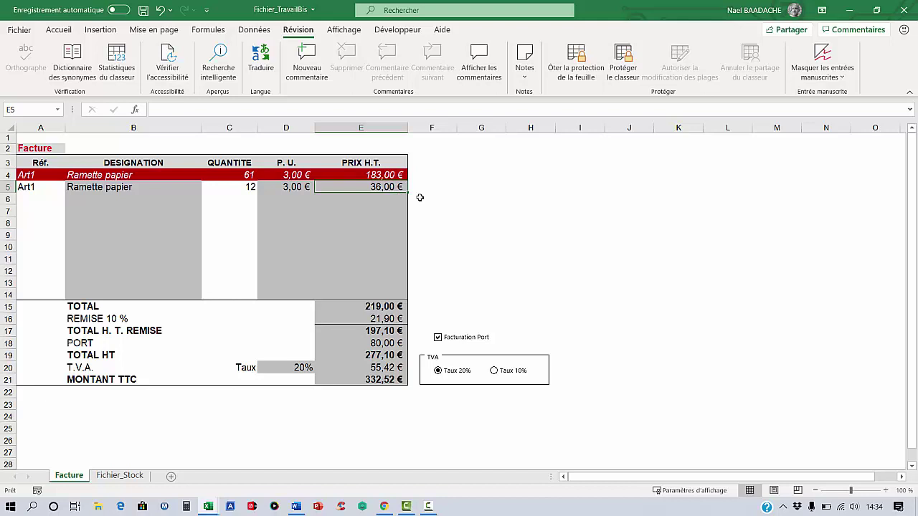
pyautogui.doubleClick(420, 198)
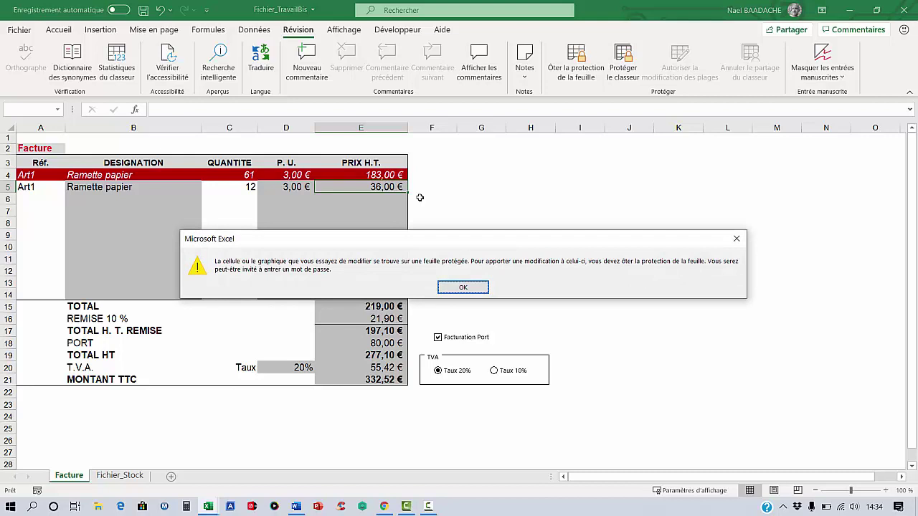
pyautogui.press('Return')
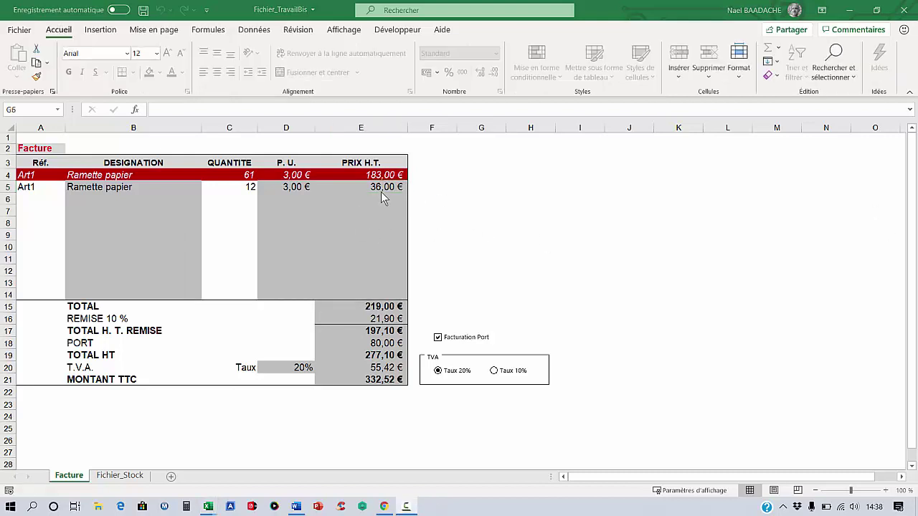
# Check cell E5 (36,00 €) and the cells below, then select the whole Facture sheet.
pyautogui.click(381, 192)
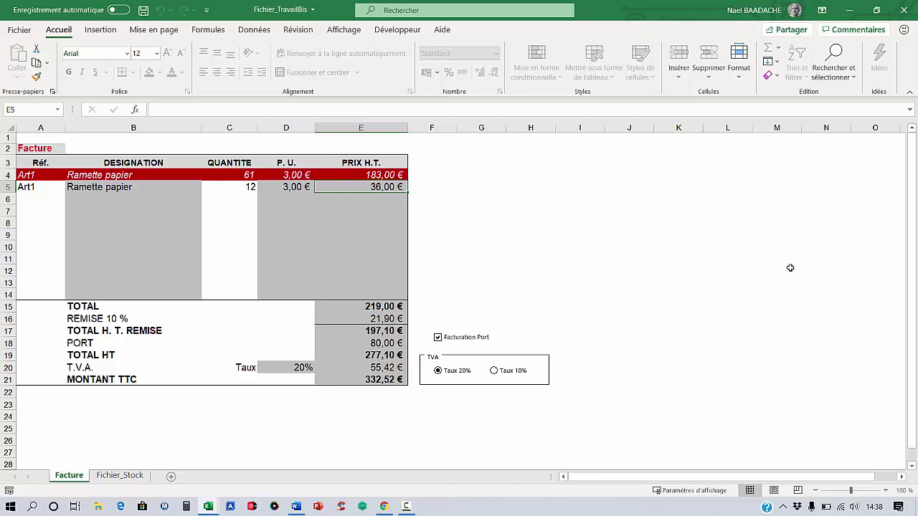
pyautogui.click(368, 205)
pyautogui.click(378, 188)
pyautogui.click(11, 127)
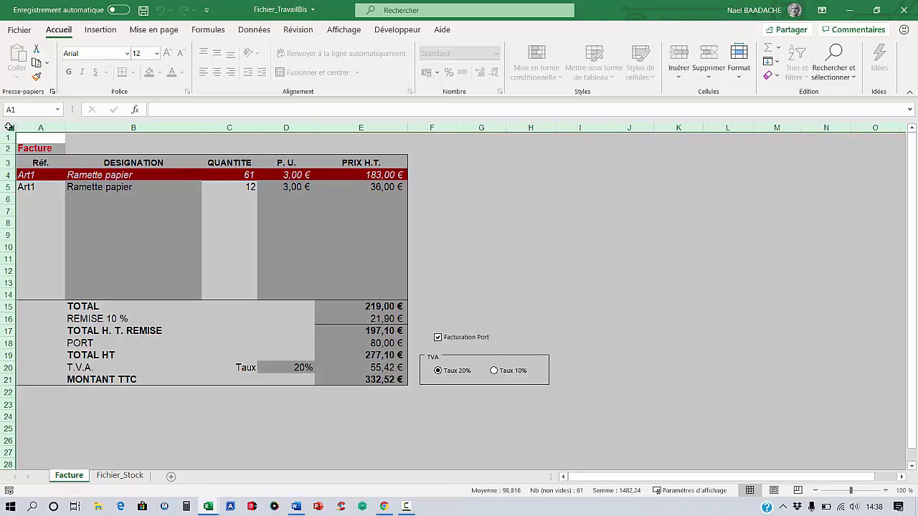
# Copy the whole Facture sheet and paste it at A1 of a new sheet Feuil5.
pyautogui.rightClick(58, 157)
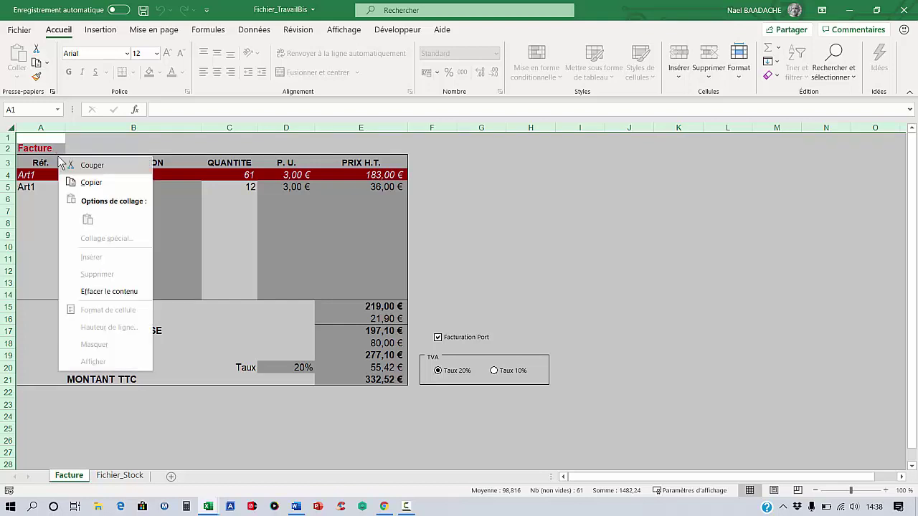
pyautogui.click(84, 184)
pyautogui.click(171, 477)
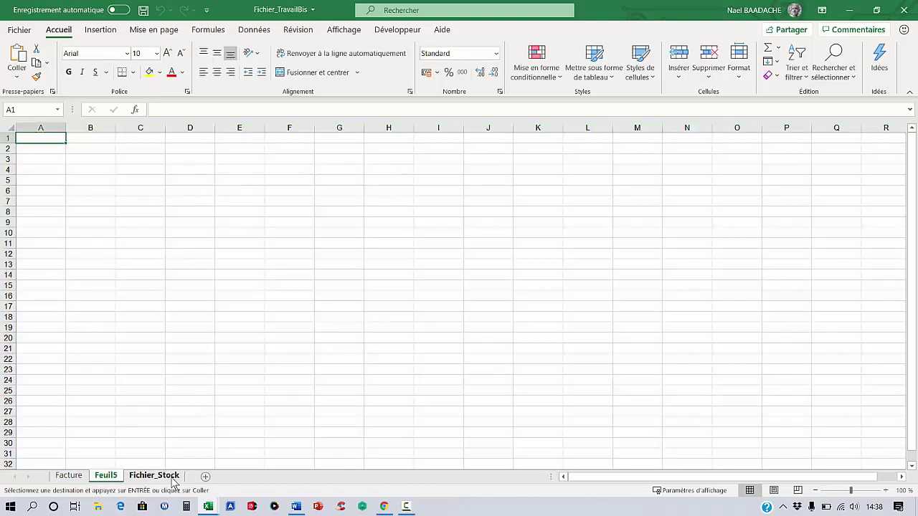
pyautogui.rightClick(41, 137)
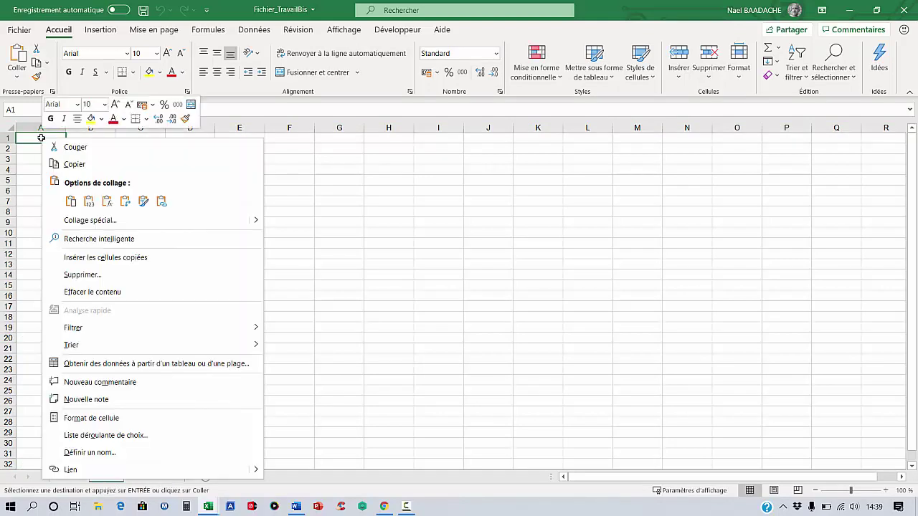
pyautogui.click(70, 200)
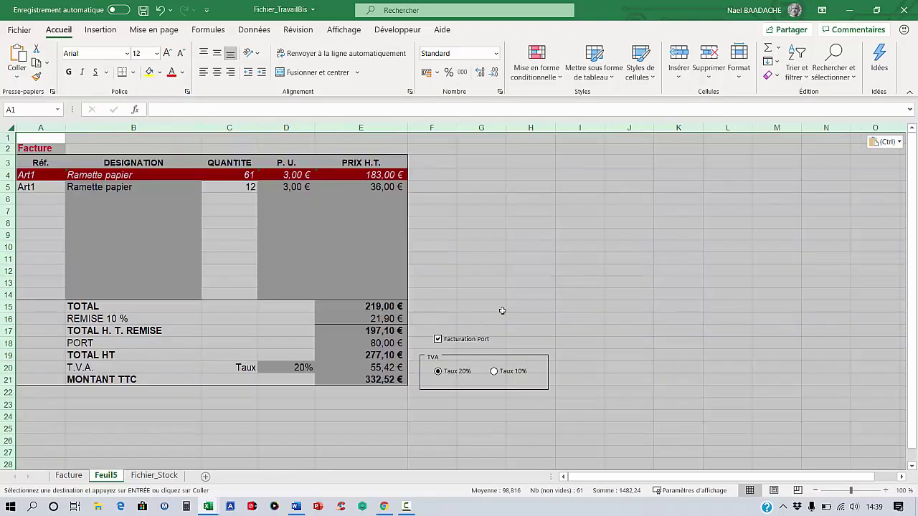
# Check cells E5 and E6 in the pasted Feuil5 copy.
pyautogui.click(496, 270)
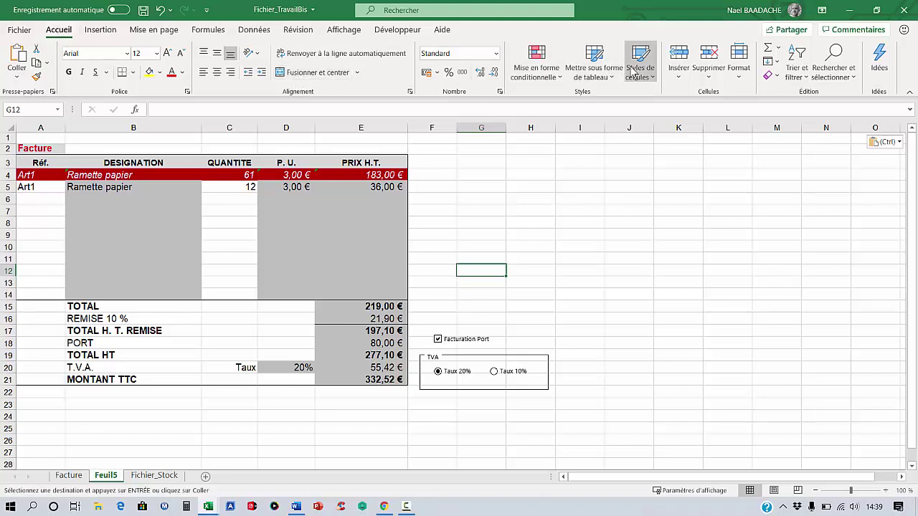
pyautogui.click(384, 186)
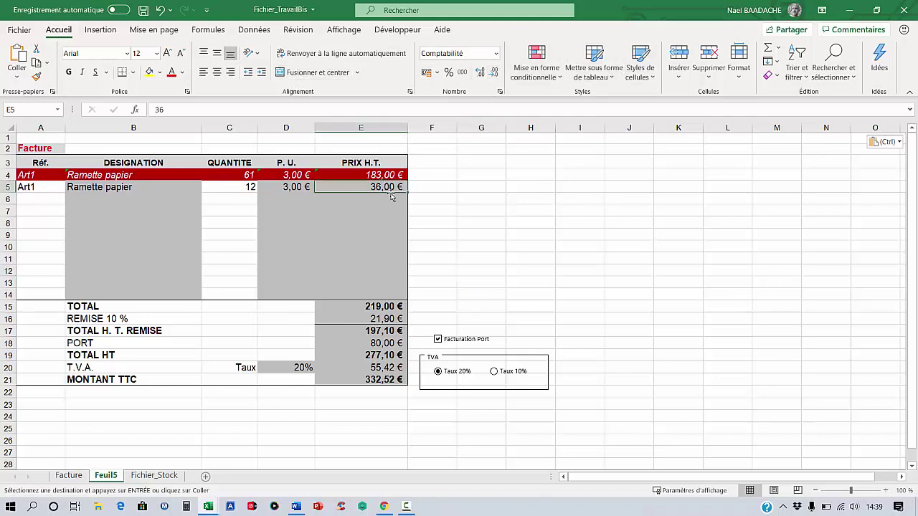
pyautogui.moveTo(387, 193); pyautogui.dragTo(383, 202)
pyautogui.click(383, 202)
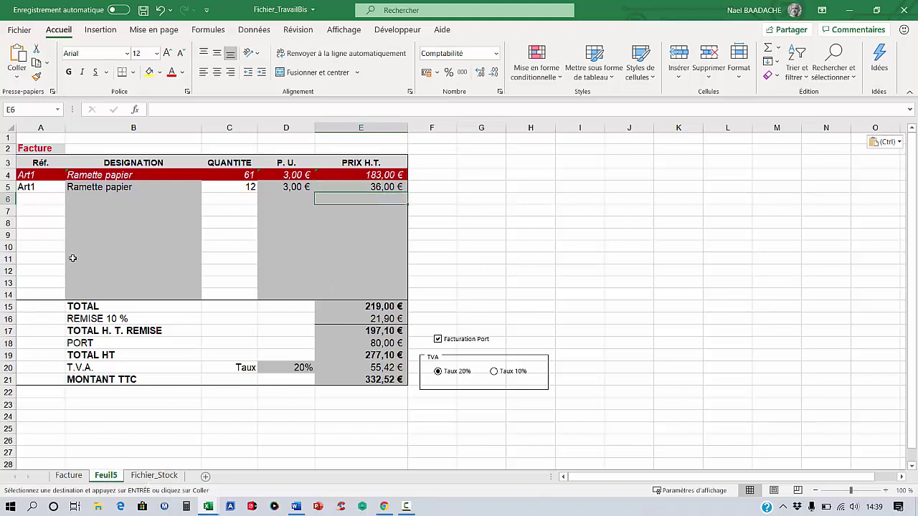
# Back on Facture, cancel the pending copy with Esc and reselect the whole sheet.
pyautogui.click(68, 475)
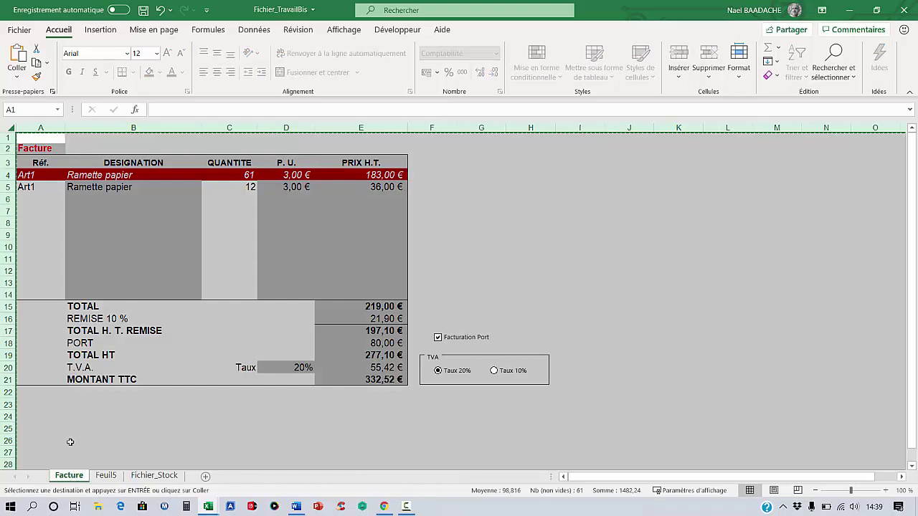
pyautogui.click(74, 426)
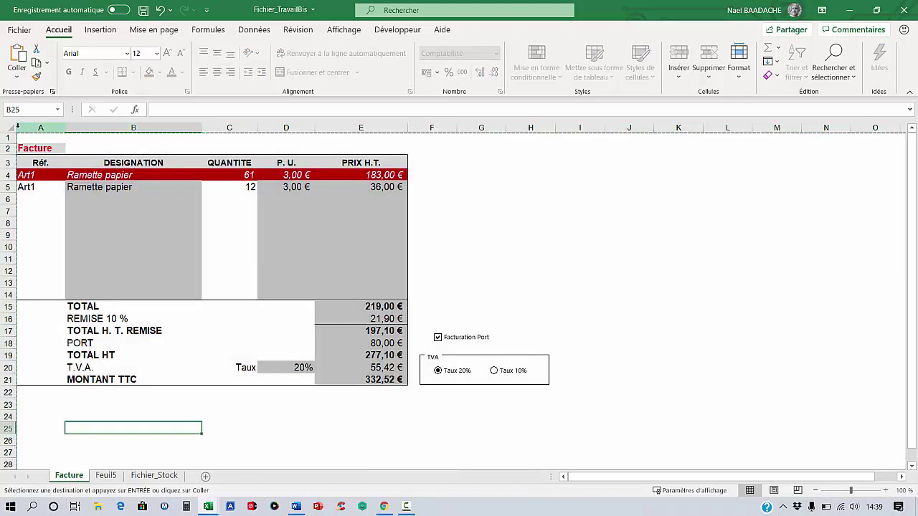
pyautogui.press('Escape')
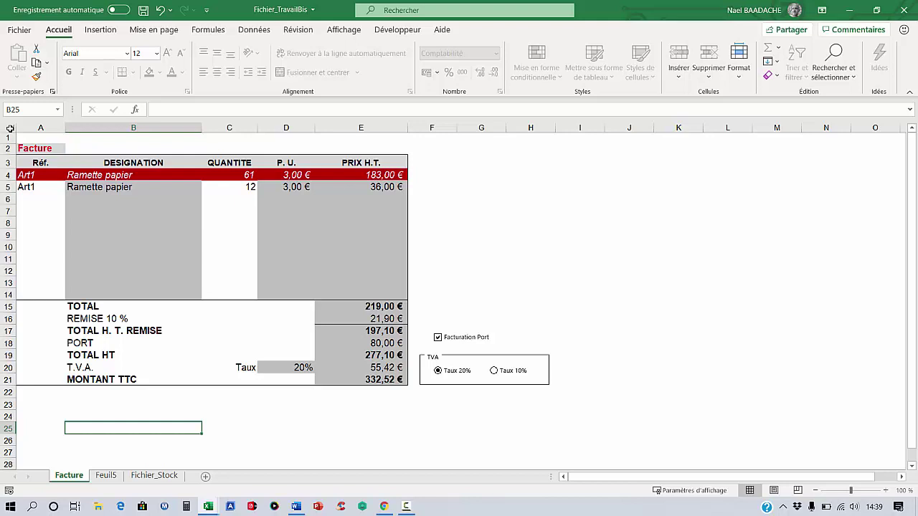
pyautogui.click(9, 127)
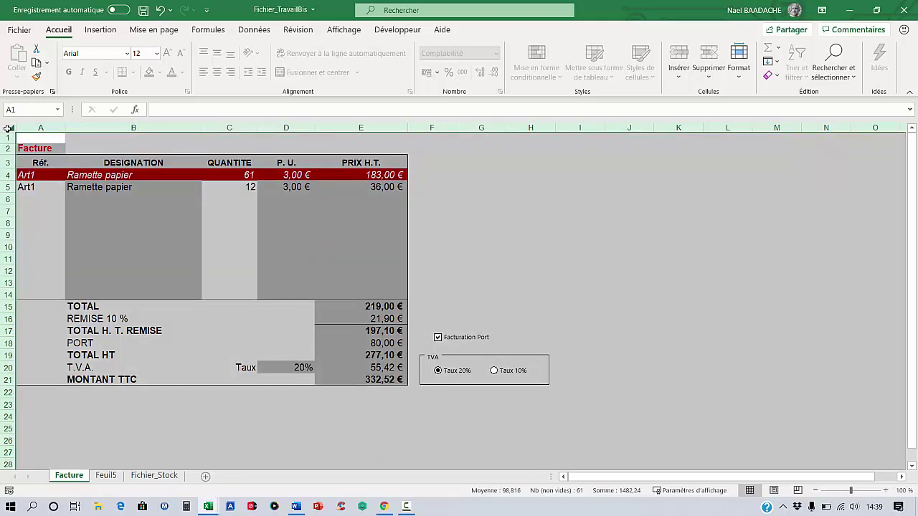
# Copy the Facture sheet and paste it at A1 of Feuil1 in the Classeur1 workbook.
pyautogui.rightClick(29, 138)
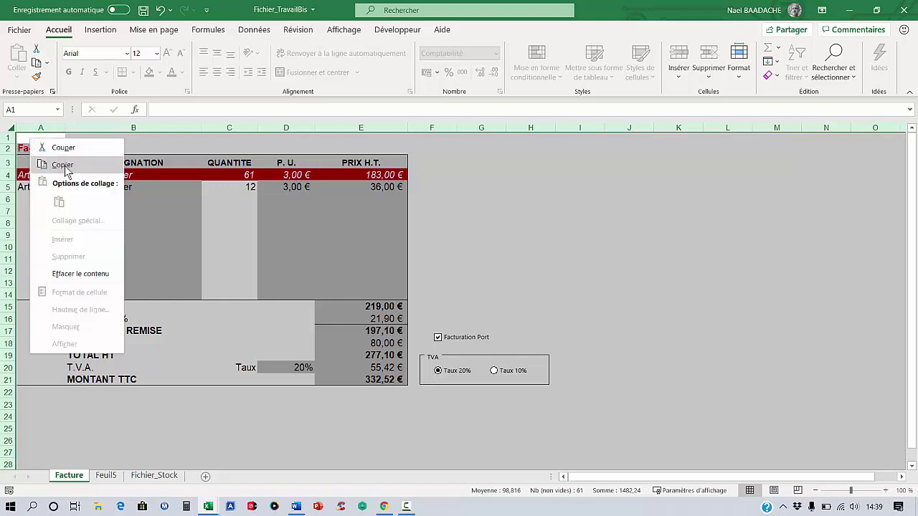
pyautogui.click(63, 164)
pyautogui.moveTo(208, 507)
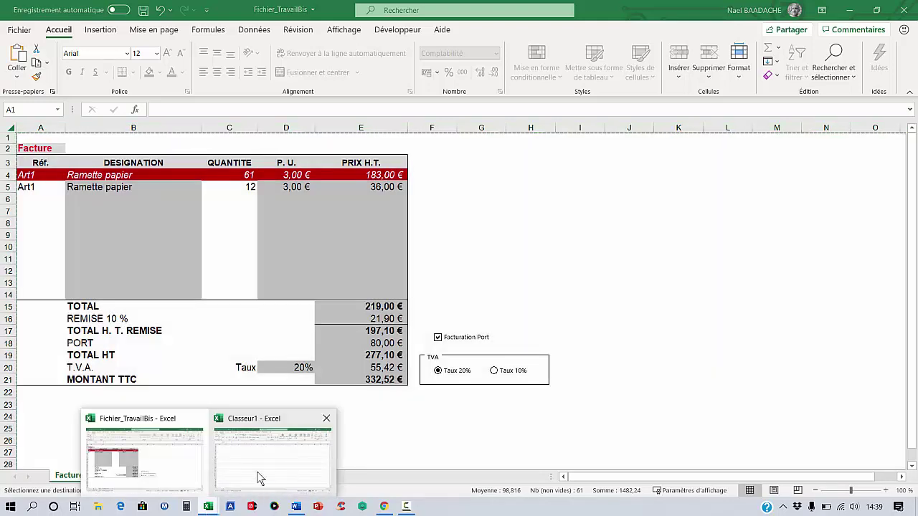
pyautogui.click(268, 470)
pyautogui.hotkey('ctrl', 'a')
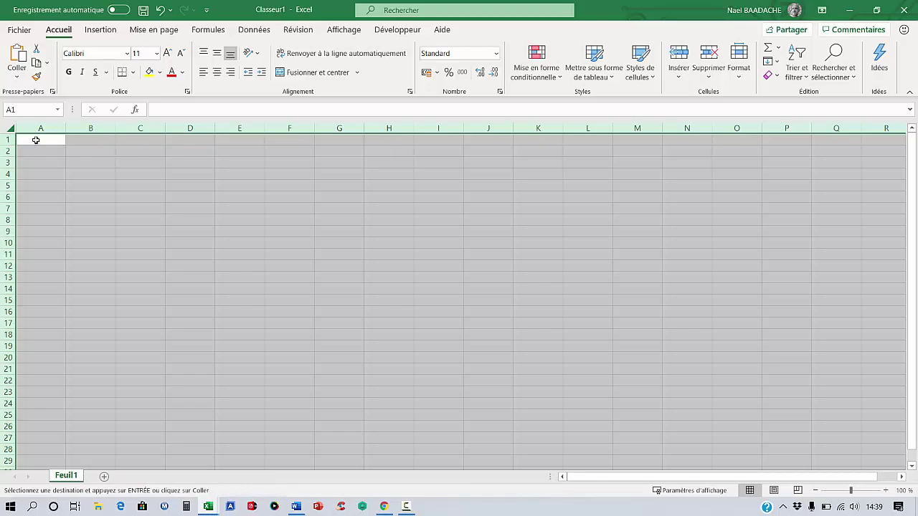
pyautogui.click(36, 140)
pyautogui.rightClick(36, 140)
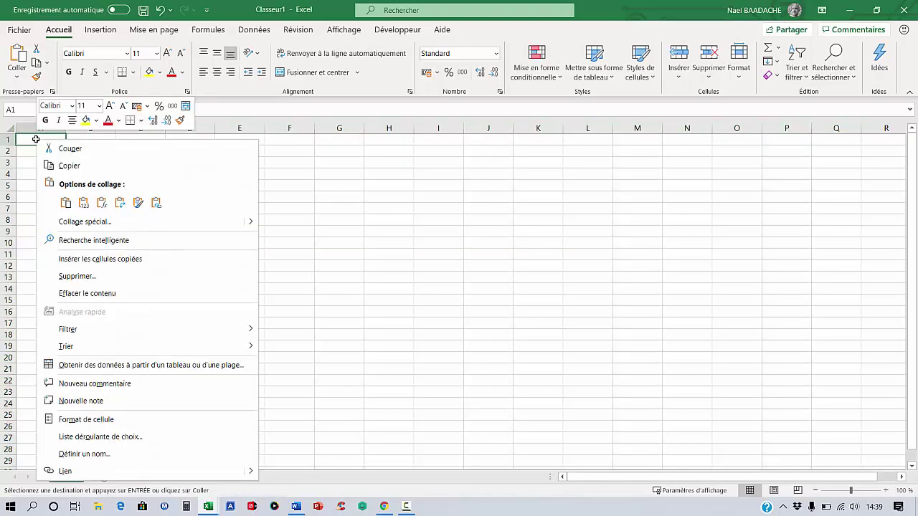
pyautogui.click(65, 206)
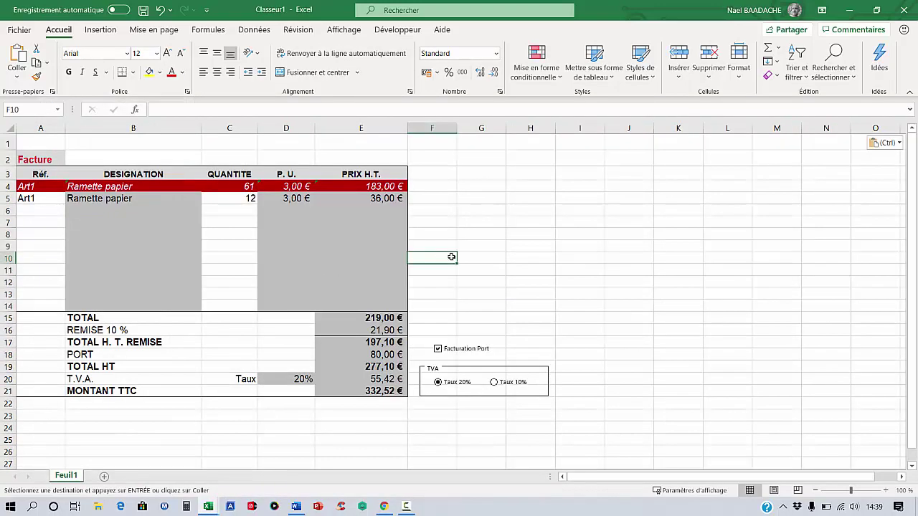
pyautogui.click(476, 223)
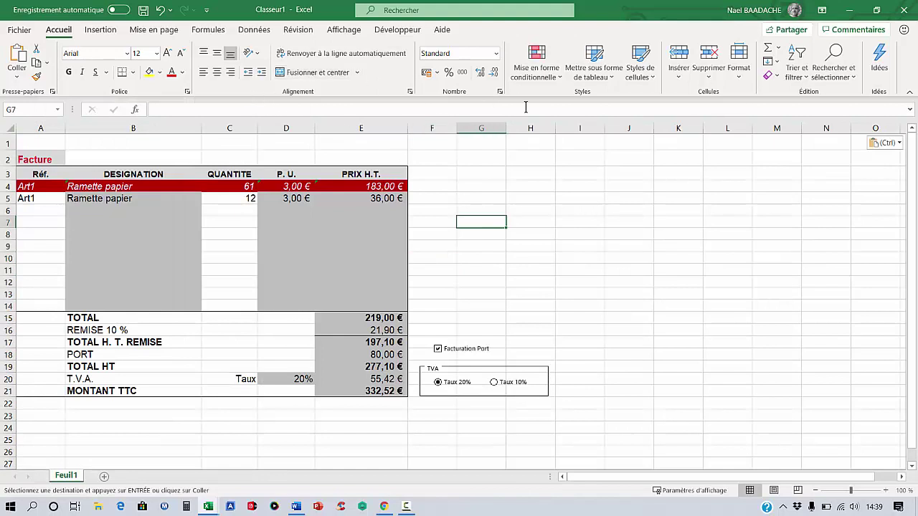
# Check Classeur1's Révision protection commands, confirming the pasted sheet is unprotected.
pyautogui.click(298, 29)
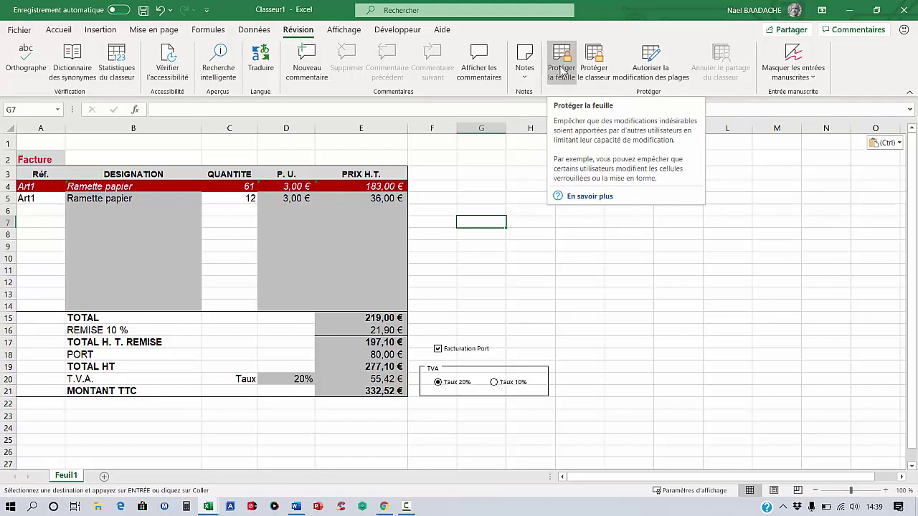
pyautogui.click(525, 266)
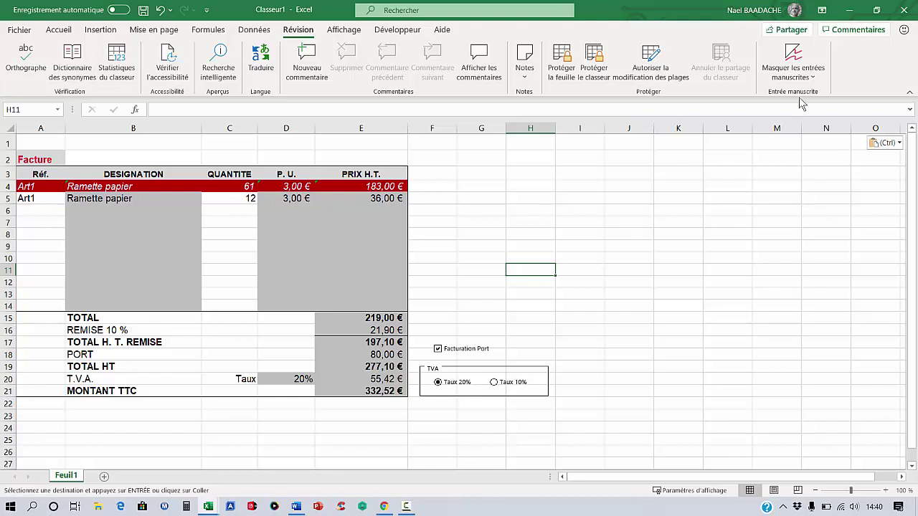
# Close Classeur1 without saving and return to Fichier_TravailBis.
pyautogui.click(904, 10)
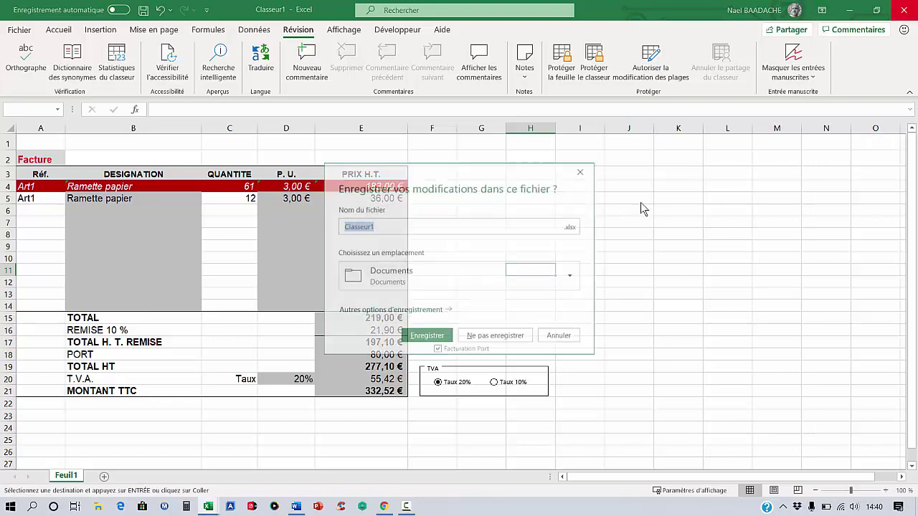
pyautogui.click(493, 335)
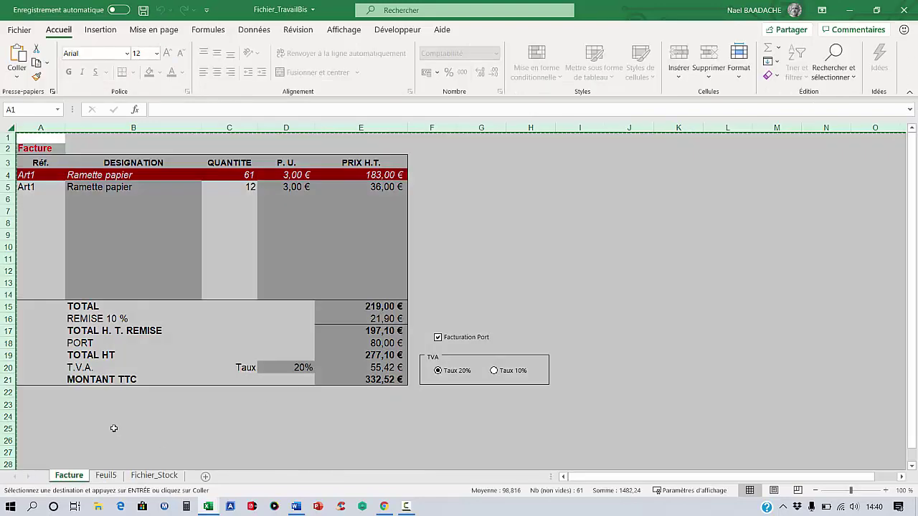
pyautogui.click(115, 428)
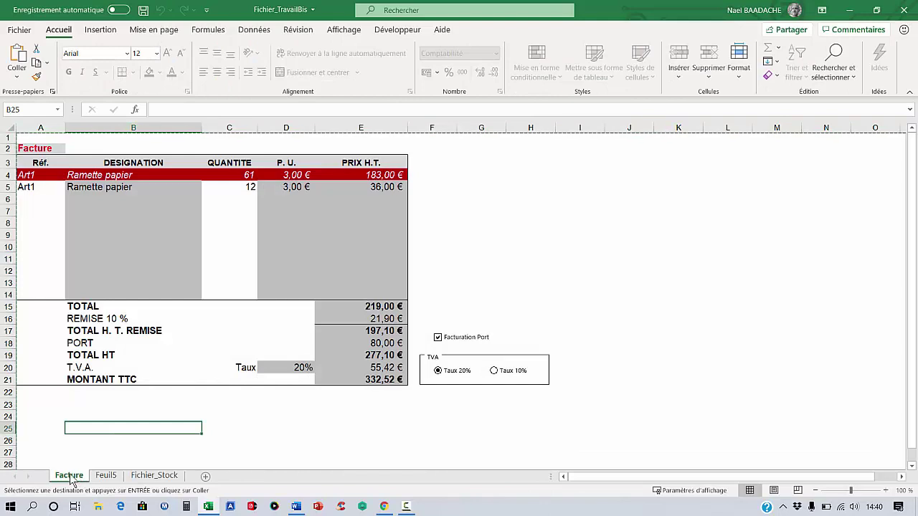
# Delete the Feuil5 sheet and go back to the Facture sheet.
pyautogui.click(106, 475)
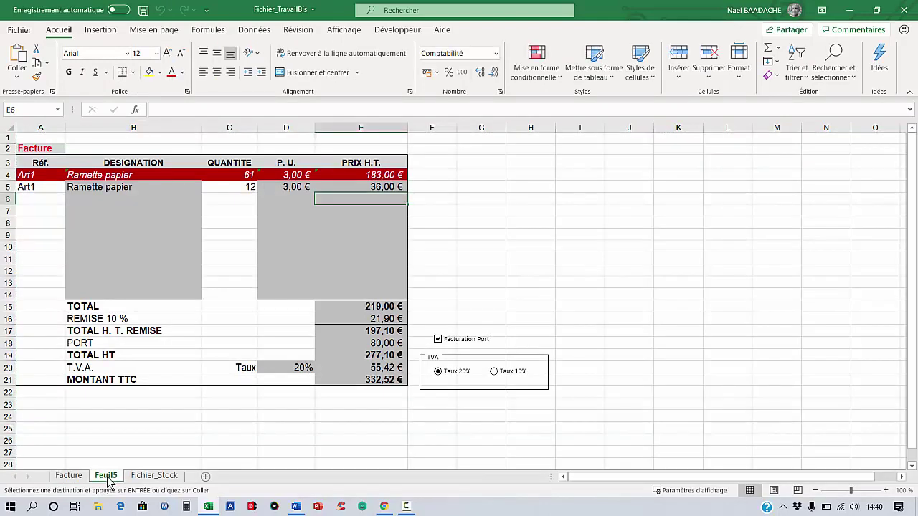
pyautogui.rightClick(108, 480)
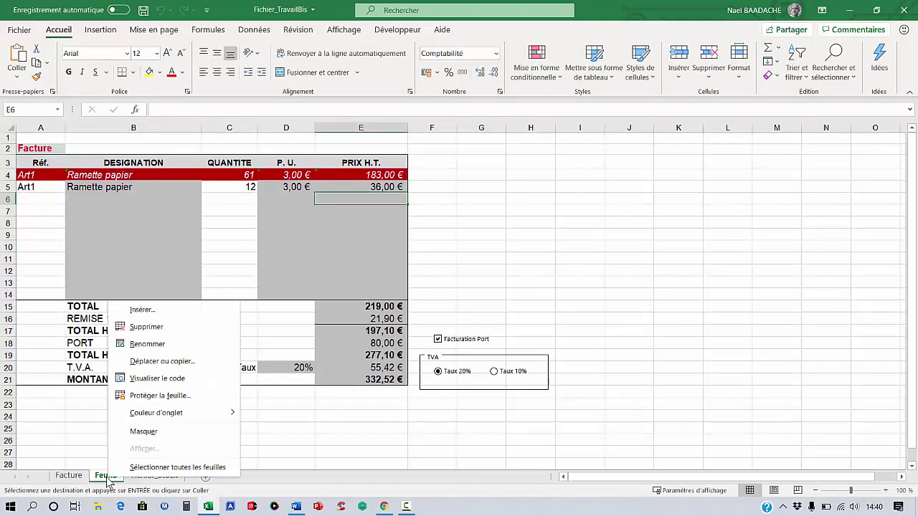
pyautogui.click(157, 332)
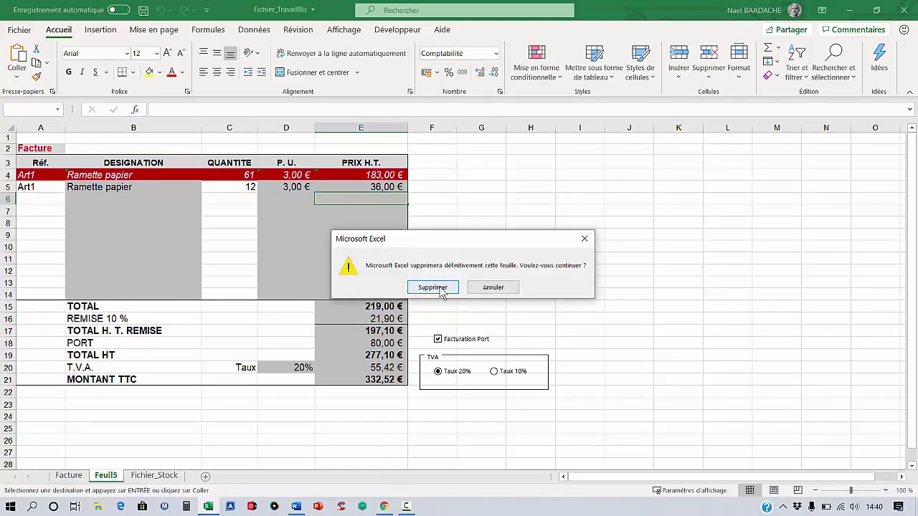
pyautogui.click(436, 291)
pyautogui.click(69, 476)
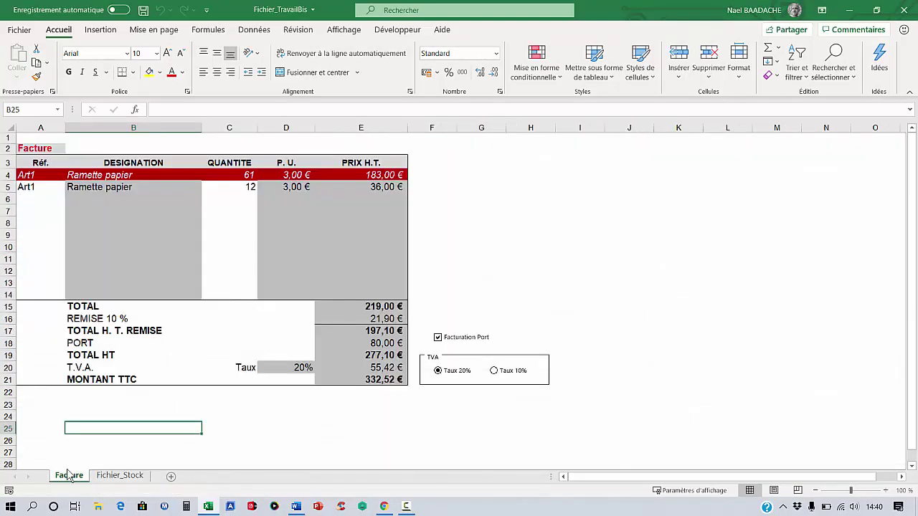
pyautogui.click(104, 224)
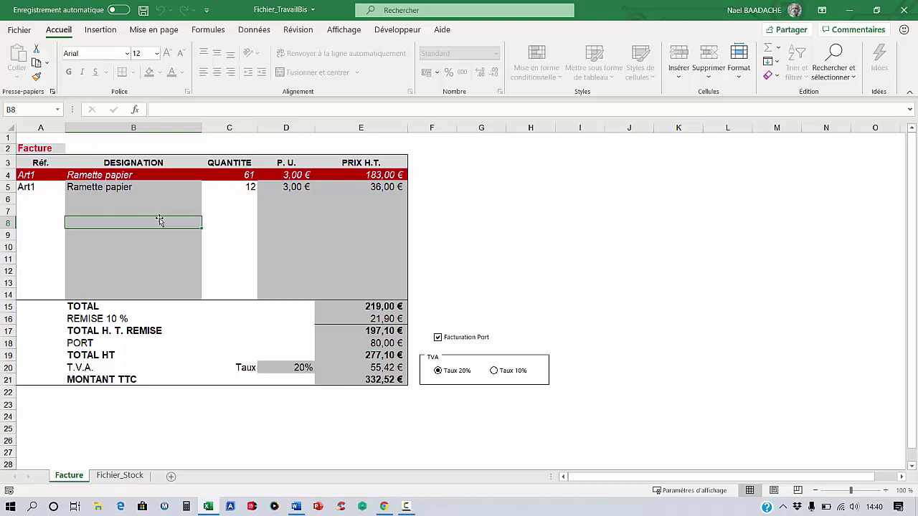
pyautogui.click(506, 234)
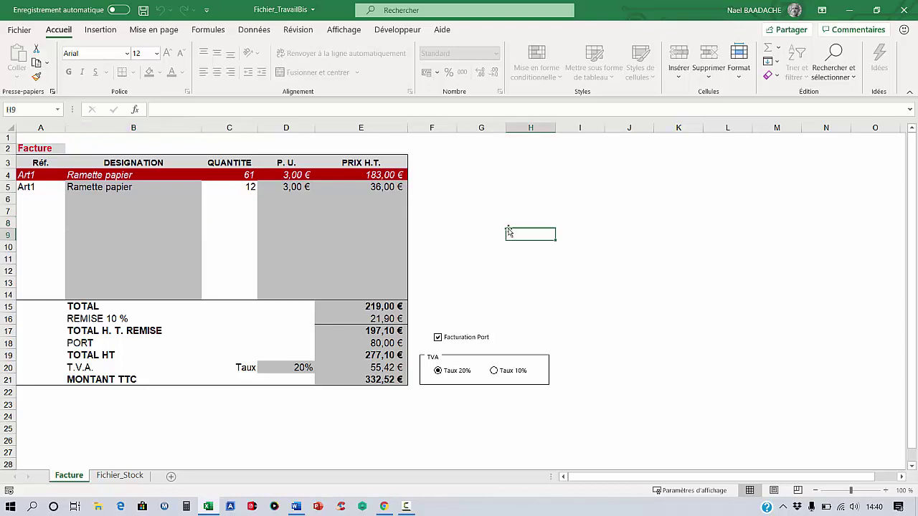
# Duplicate the Facture sheet as Facture (2), placed after all other sheets.
pyautogui.rightClick(73, 480)
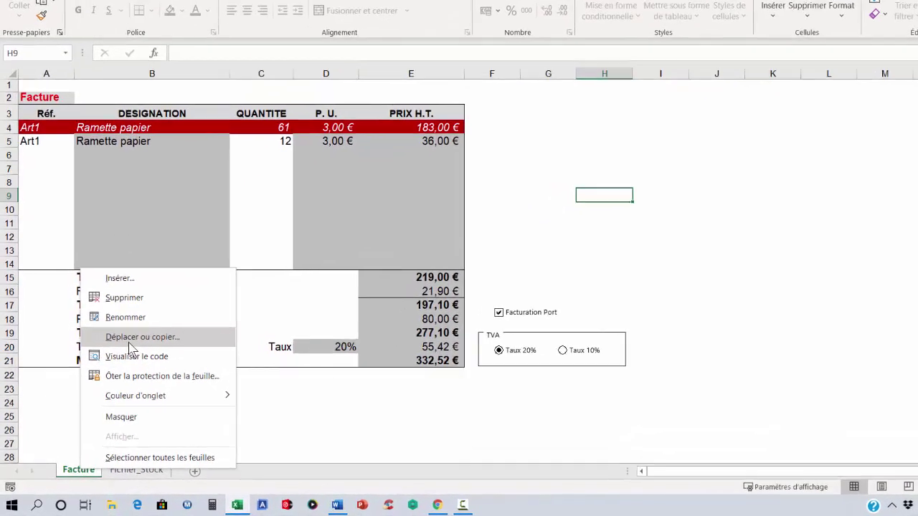
pyautogui.click(116, 362)
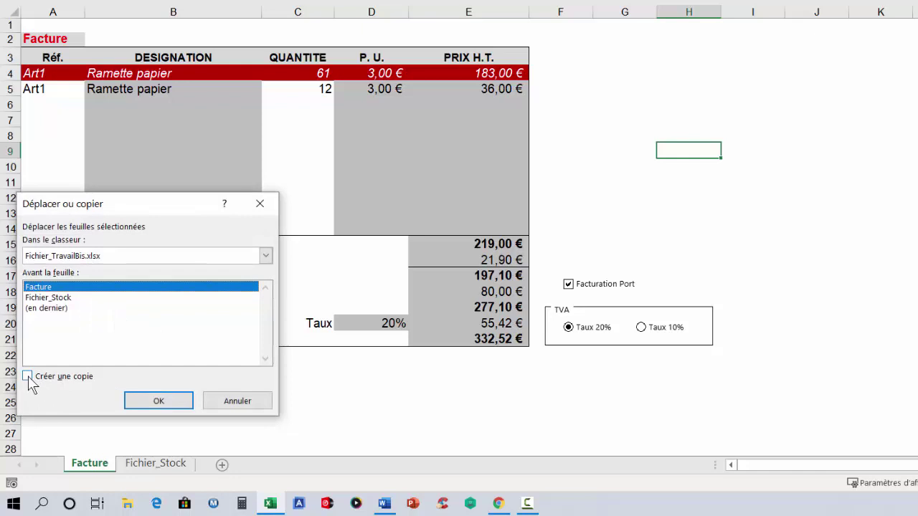
pyautogui.click(28, 377)
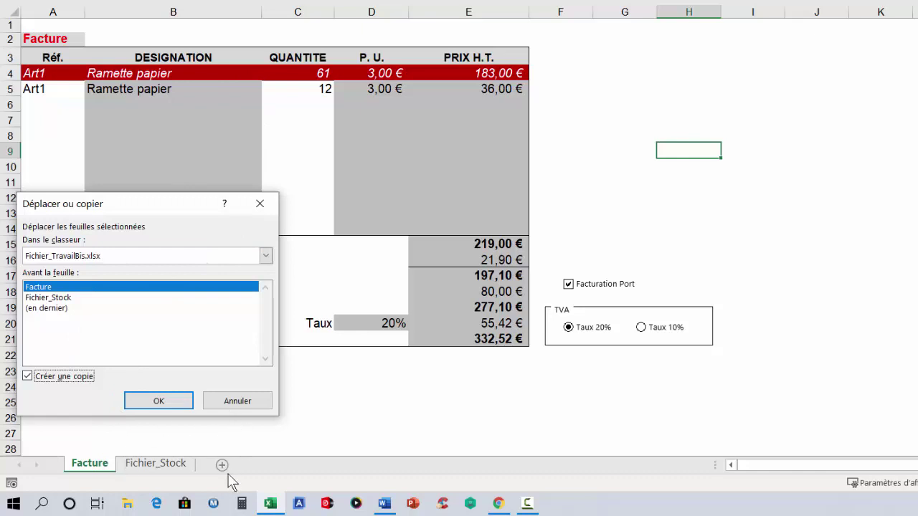
pyautogui.click(50, 309)
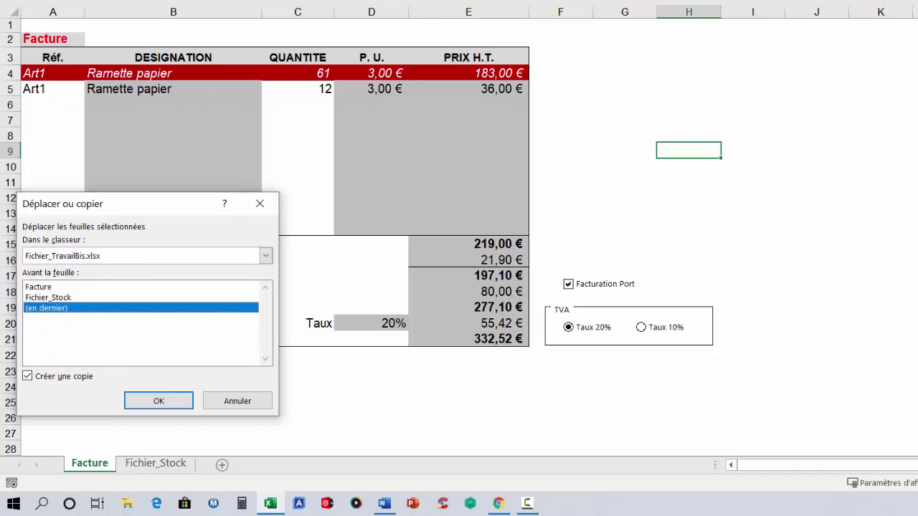
pyautogui.click(162, 403)
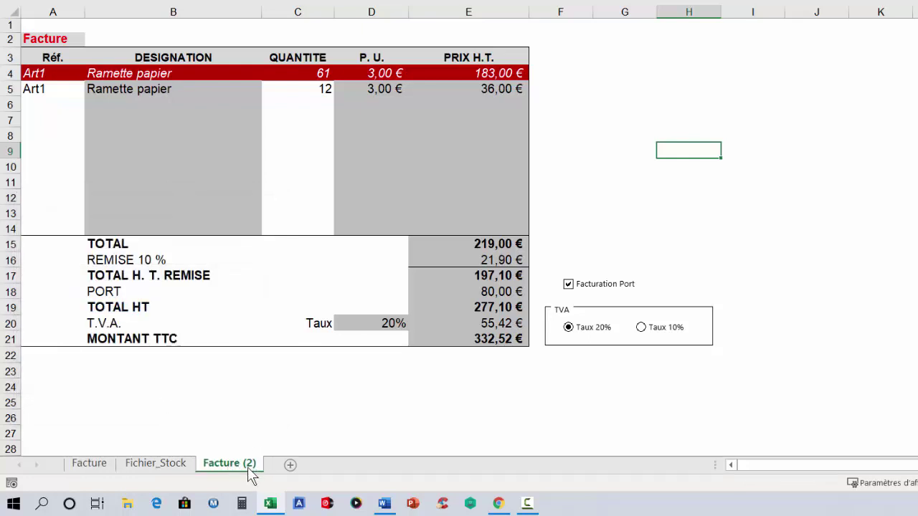
pyautogui.click(279, 420)
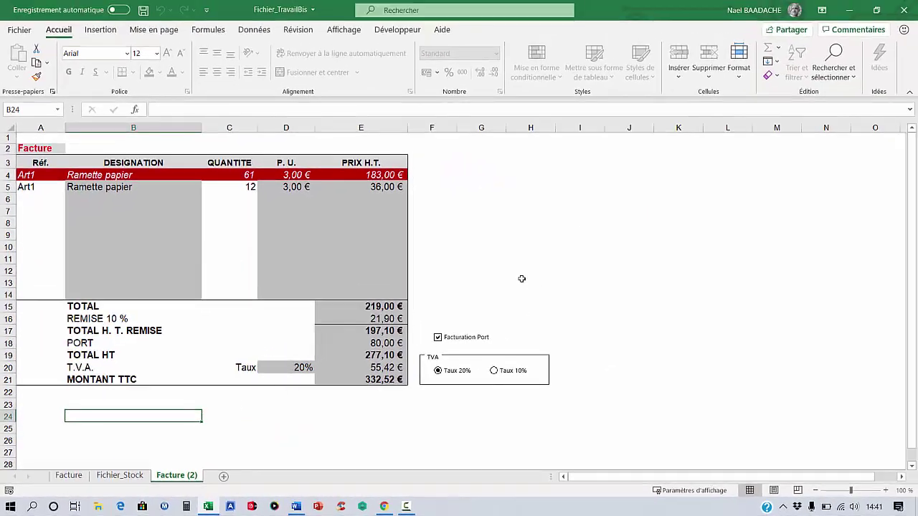
# Check the copied sheet by selecting the 36,00 € price in E5 and cell H3.
pyautogui.click(500, 260)
pyautogui.click(378, 188)
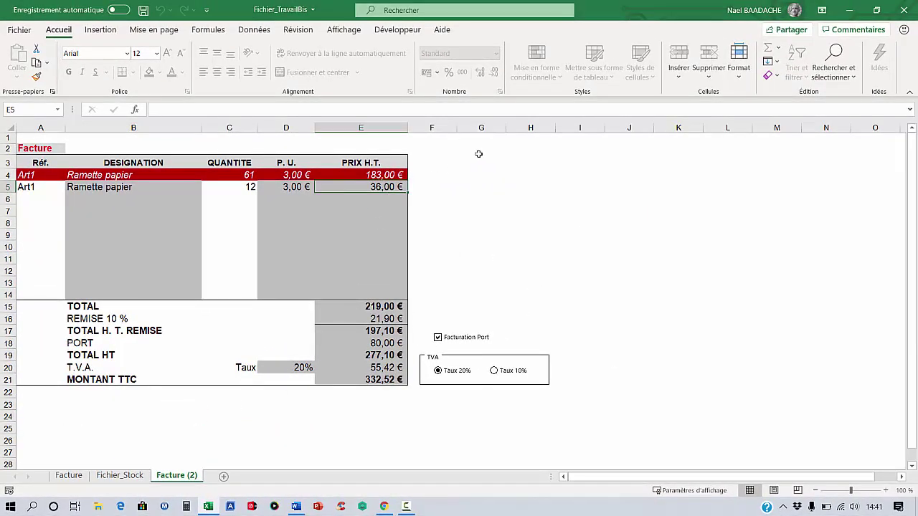
pyautogui.click(517, 161)
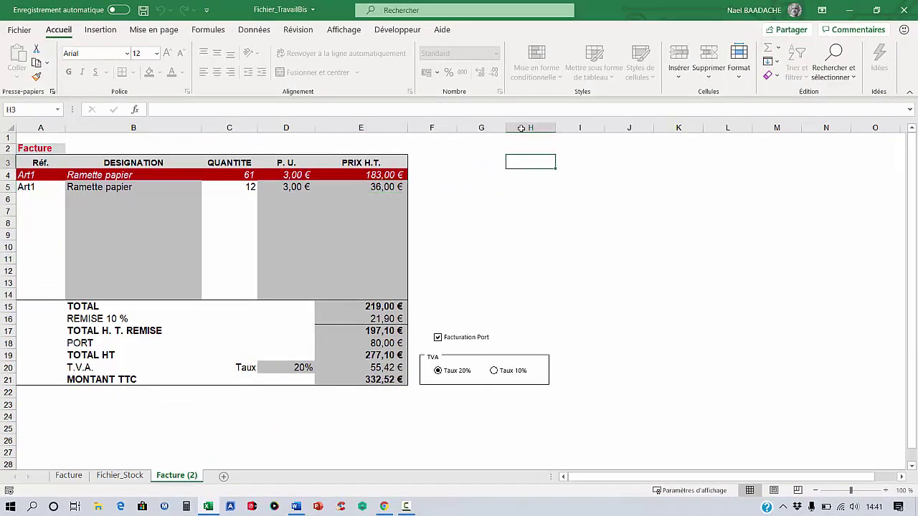
# Return to the original Facture sheet and create a new blank workbook with Ctrl+N.
pyautogui.click(68, 476)
pyautogui.click(73, 429)
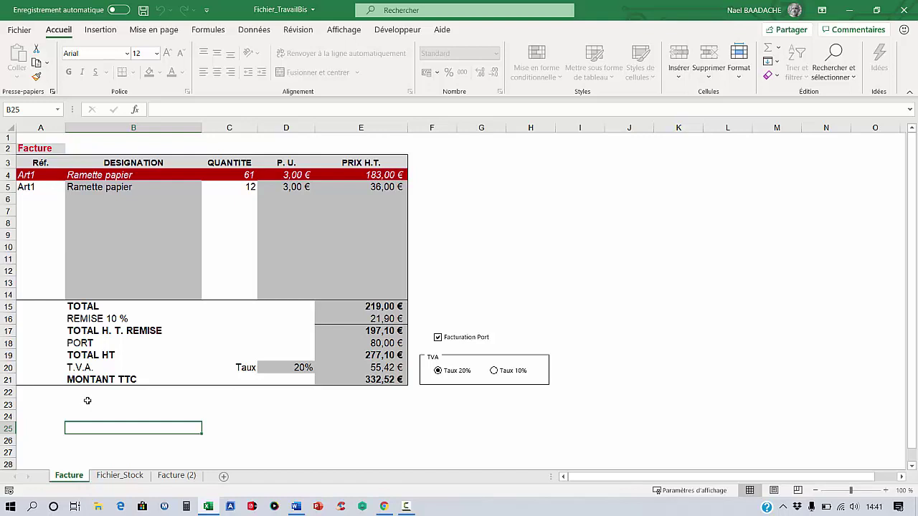
pyautogui.hotkey('ctrl', 'n')
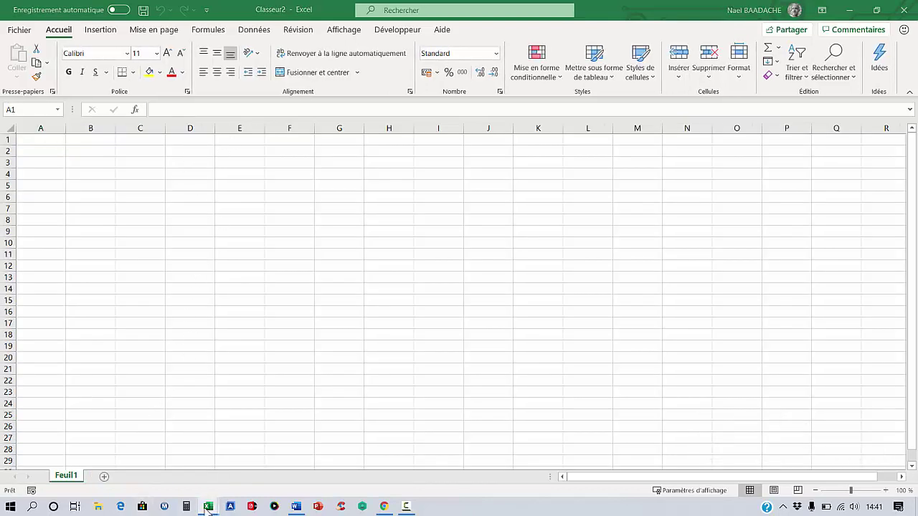
# Copy the Facture sheet from Fichier_TravailBis into Classeur2, keeping the original.
pyautogui.moveTo(208, 506)
pyautogui.click(156, 470)
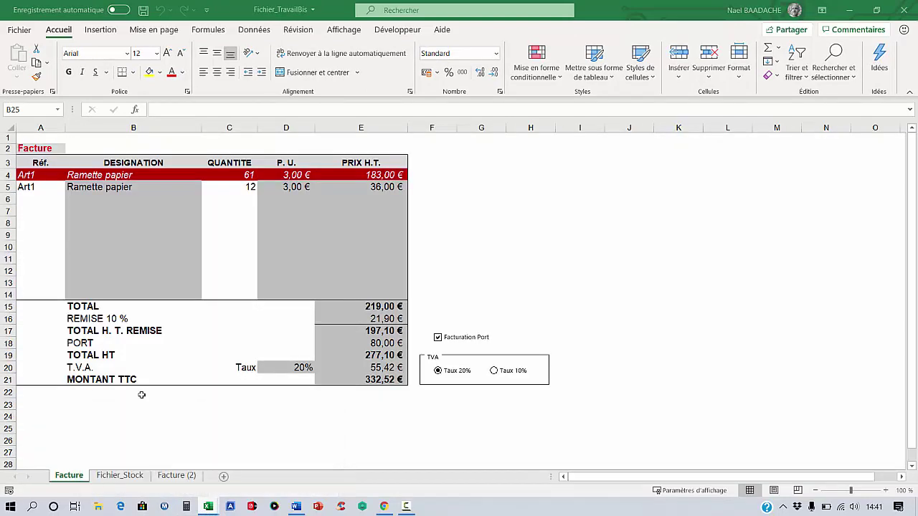
pyautogui.click(57, 416)
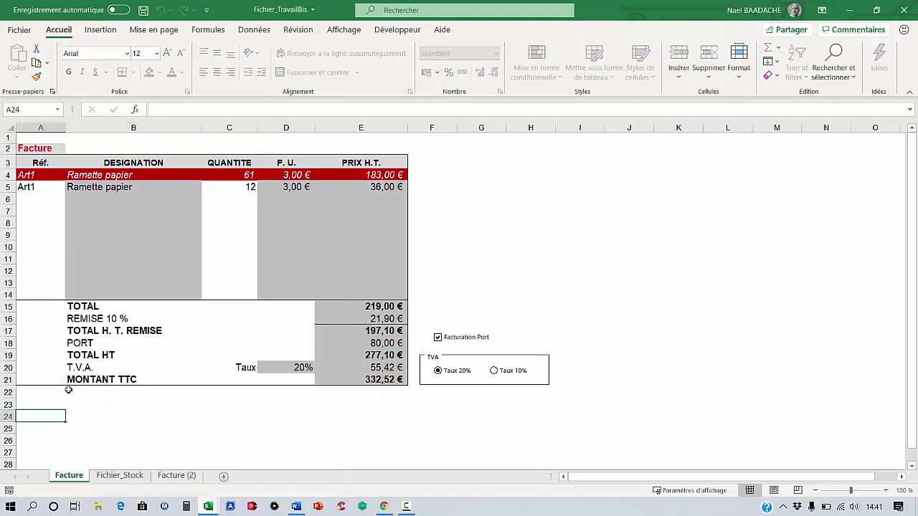
pyautogui.rightClick(67, 479)
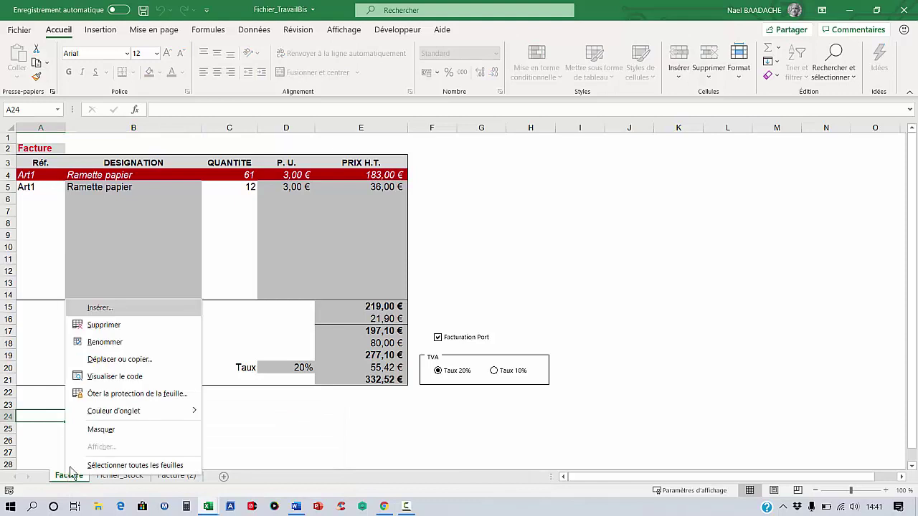
pyautogui.click(107, 358)
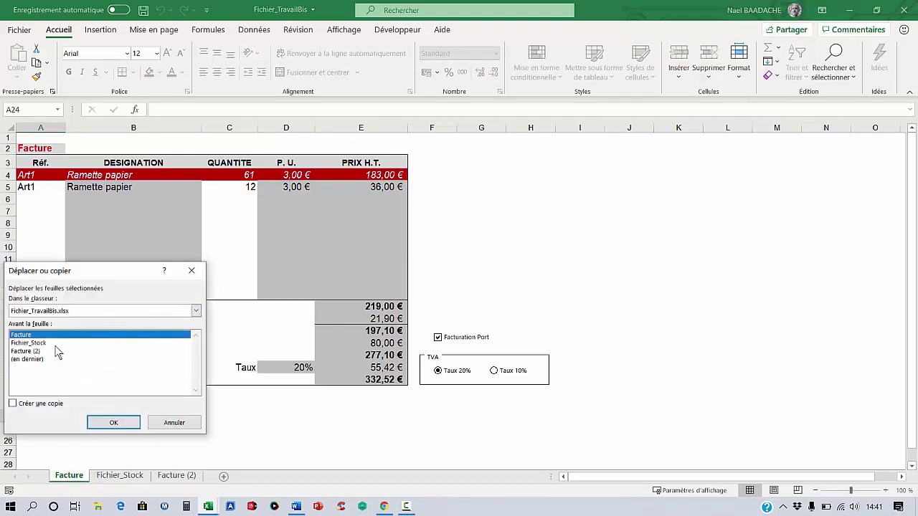
pyautogui.click(195, 310)
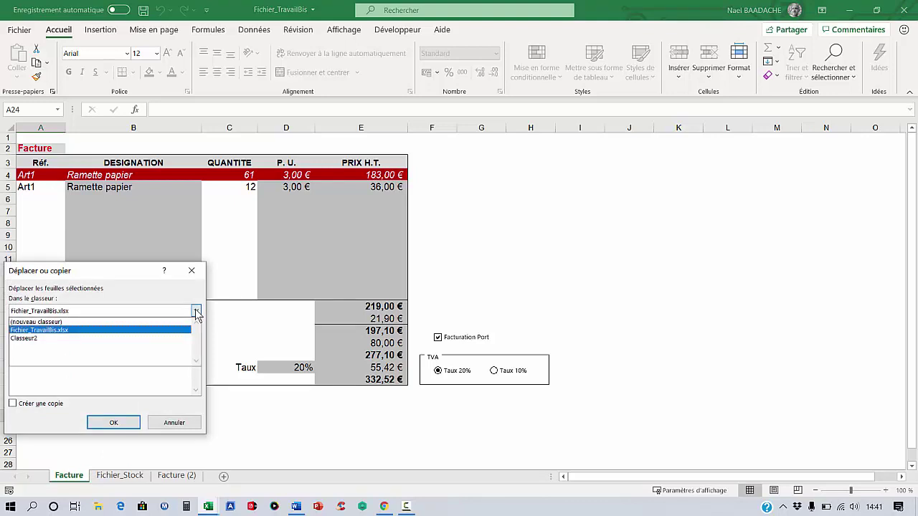
pyautogui.click(34, 338)
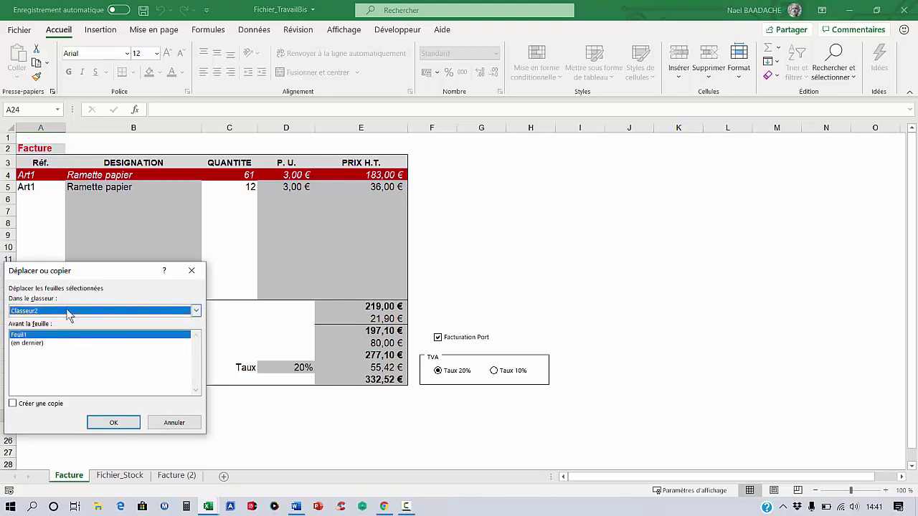
pyautogui.click(45, 405)
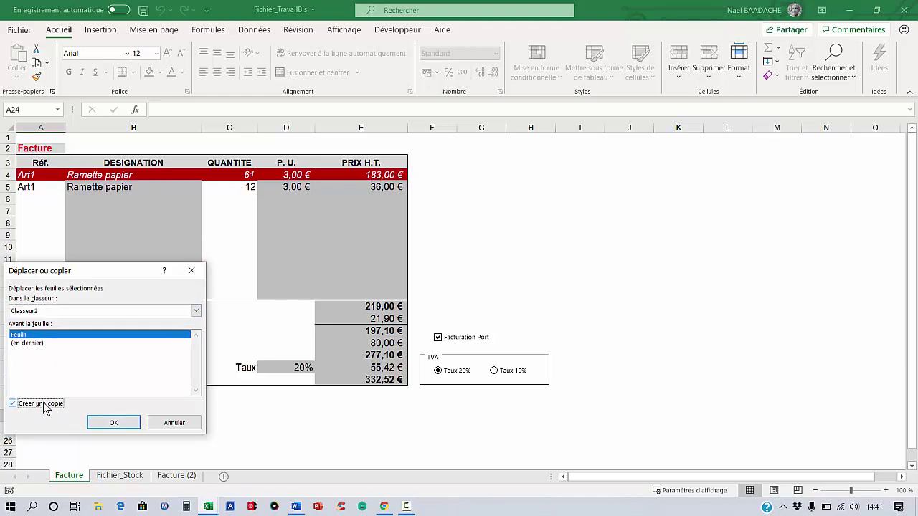
pyautogui.click(113, 423)
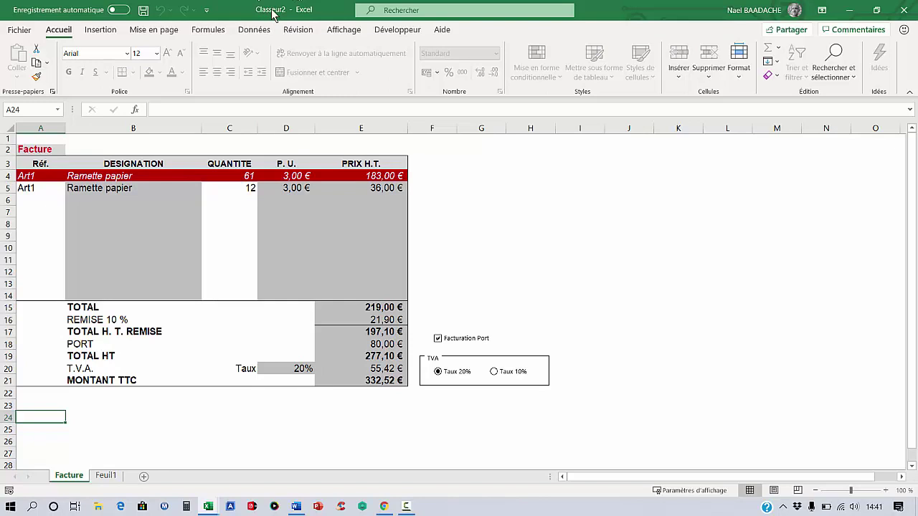
# Check the copied invoice by selecting the 36,00 € price in E5 and cell G10.
pyautogui.click(444, 261)
pyautogui.click(382, 186)
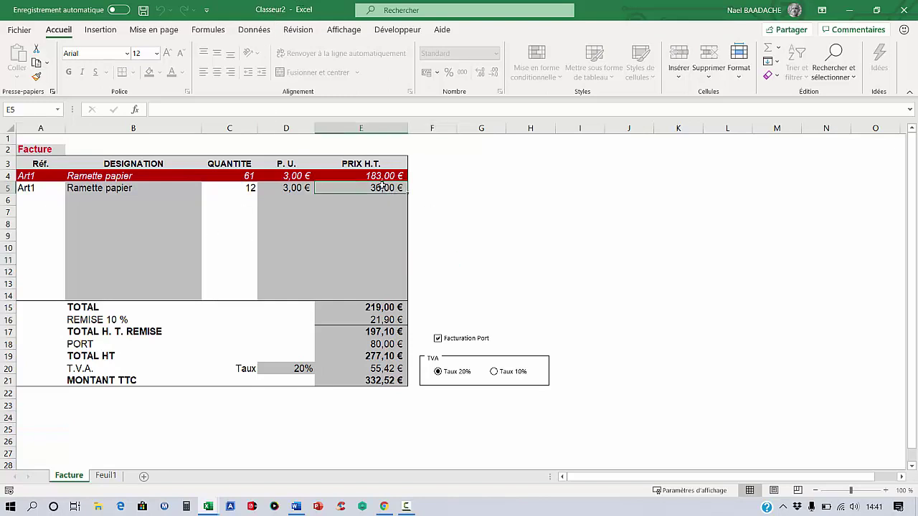
pyautogui.click(463, 247)
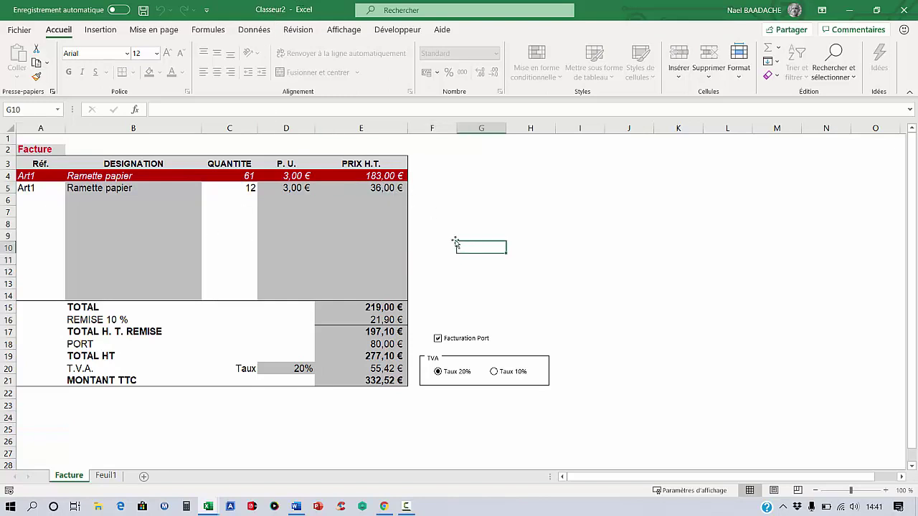
# Switch back to the Fichier_TravailBis window from the View tab's window list.
pyautogui.click(351, 32)
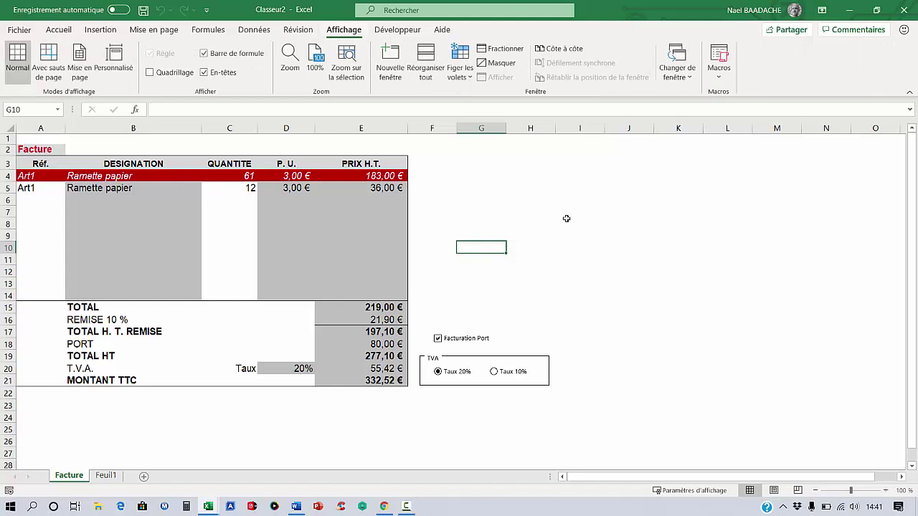
pyautogui.click(689, 80)
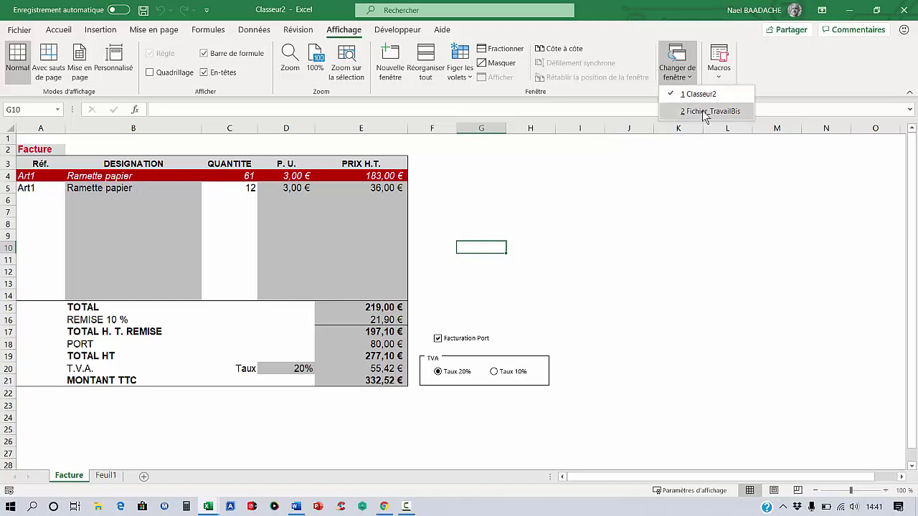
pyautogui.click(705, 111)
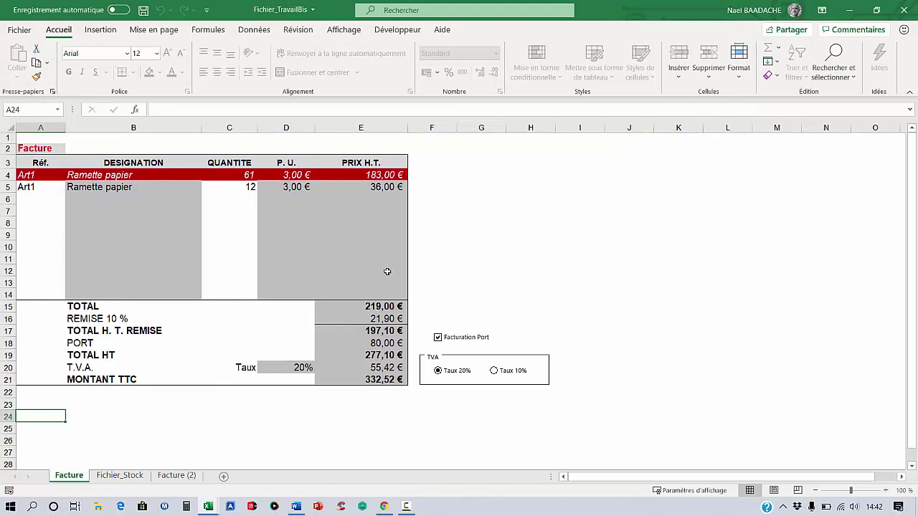
pyautogui.click(543, 244)
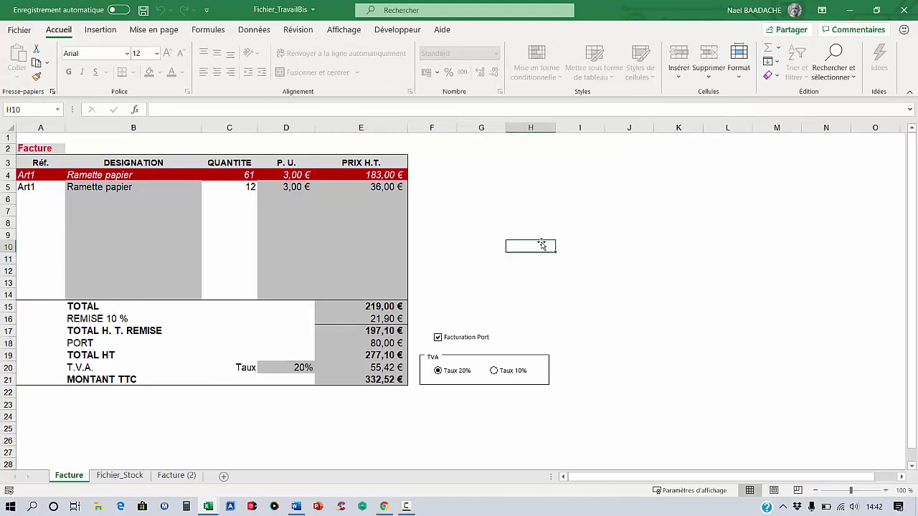